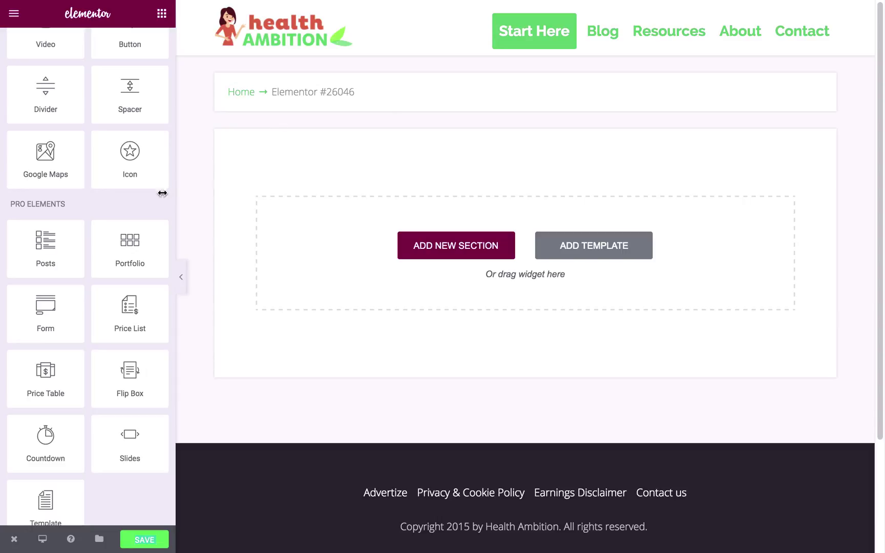
- Widen and re-narrow the editing panel, preview the page, then restore the panel's widget list
left_click_drag(176, 203, 575, 207)
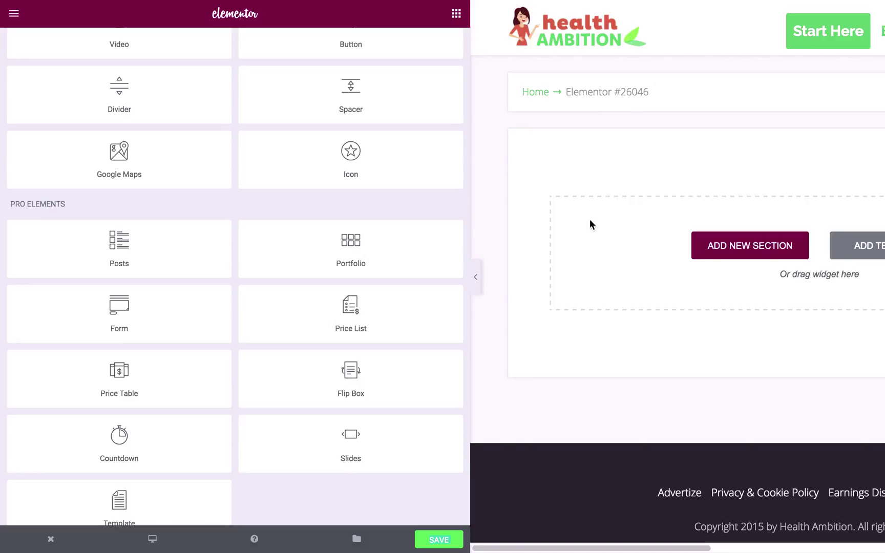
left_click_drag(470, 202, 38, 215)
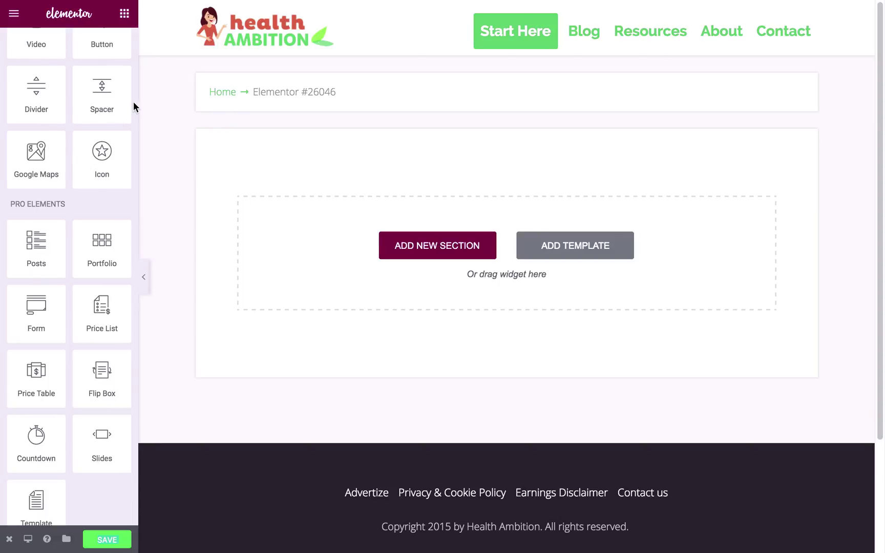
left_click_drag(138, 133, 155, 203)
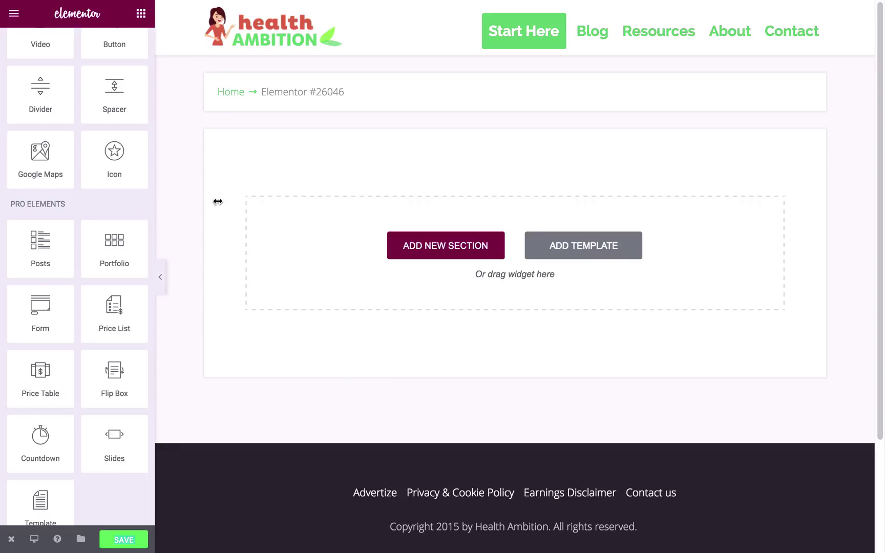
left_click(161, 280)
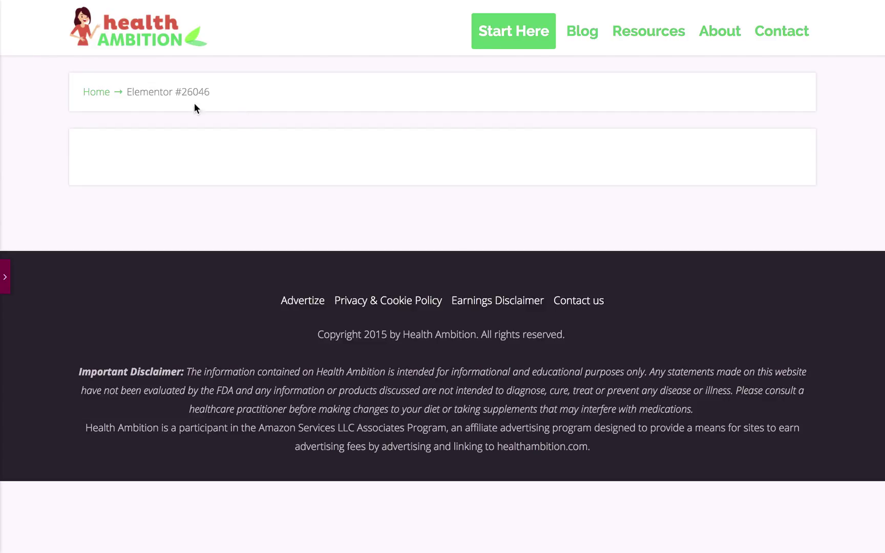
left_click(6, 274)
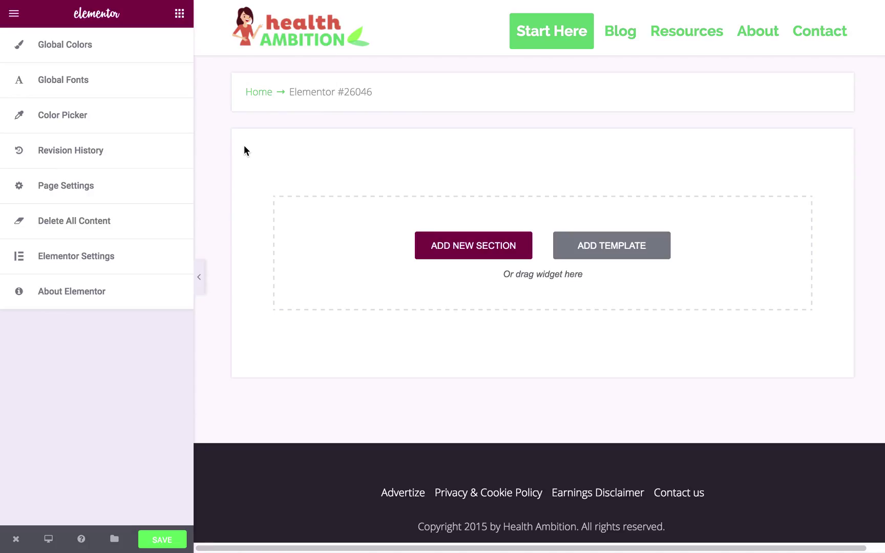
left_click(245, 146)
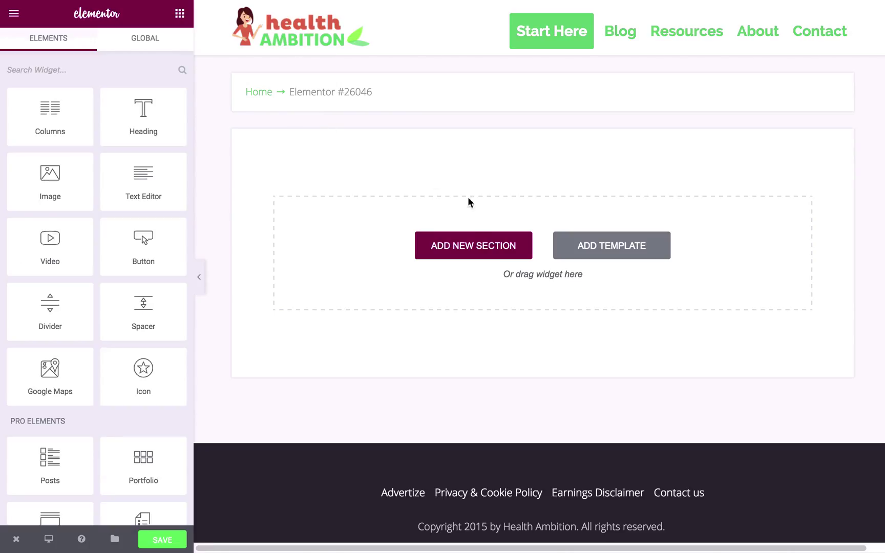
- Add a two-column section with a Heading widget in its left column
left_click(478, 247)
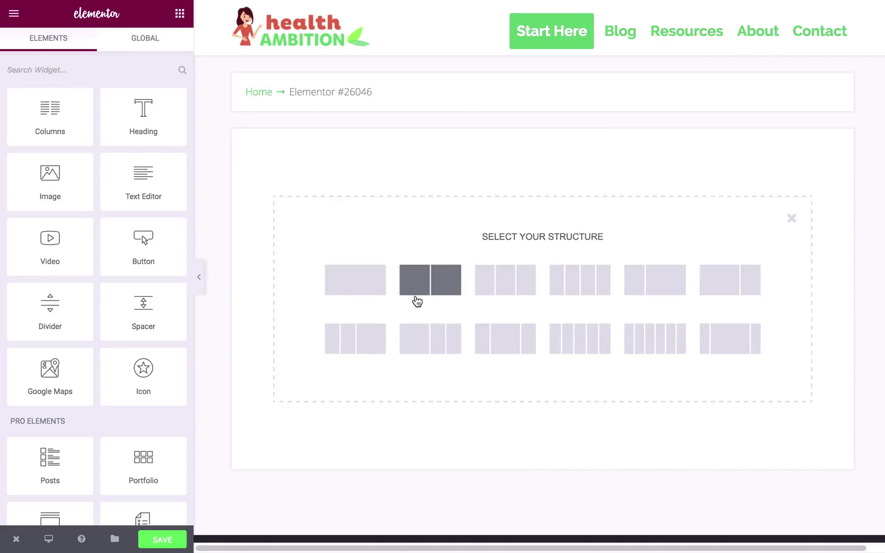
left_click(449, 287)
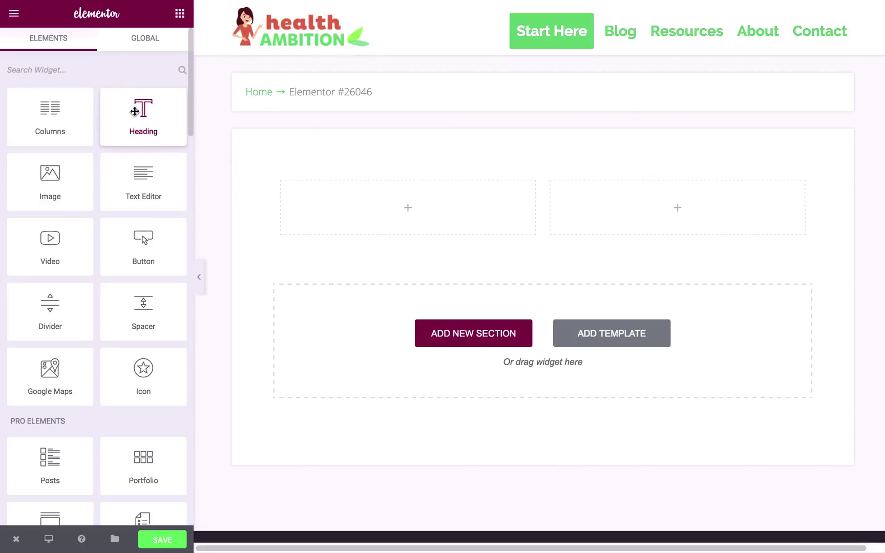
left_click_drag(139, 109, 366, 203)
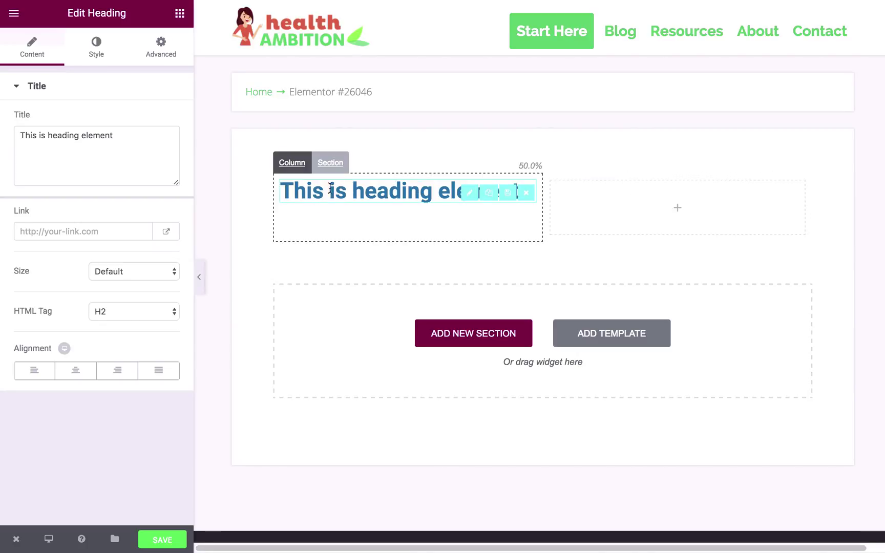
- Add a third column, widen the first column and narrow the middle one to about 20.8%
left_click(300, 164)
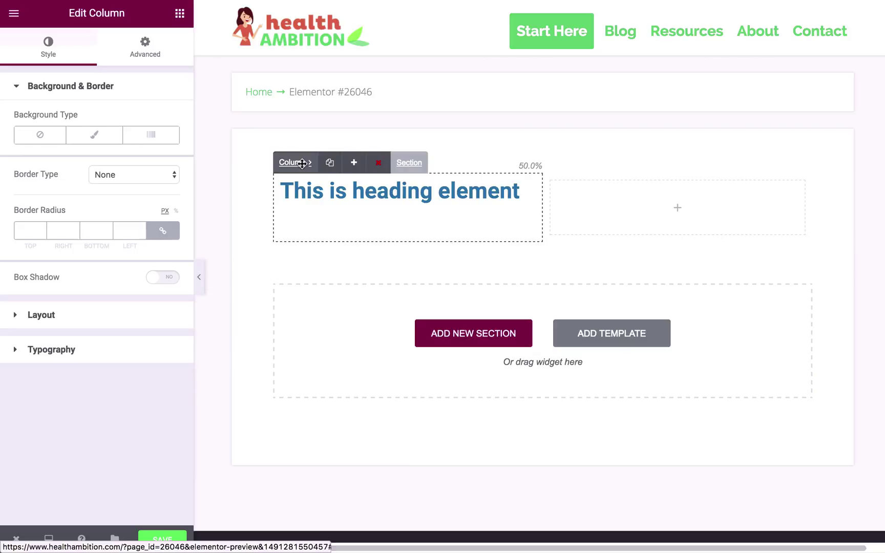
left_click(354, 162)
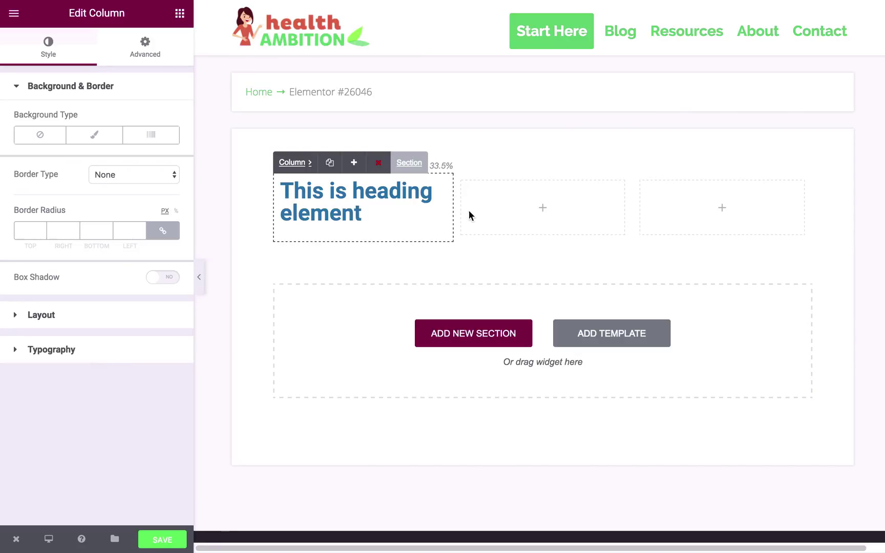
left_click_drag(455, 207, 482, 215)
left_click_drag(635, 209, 599, 217)
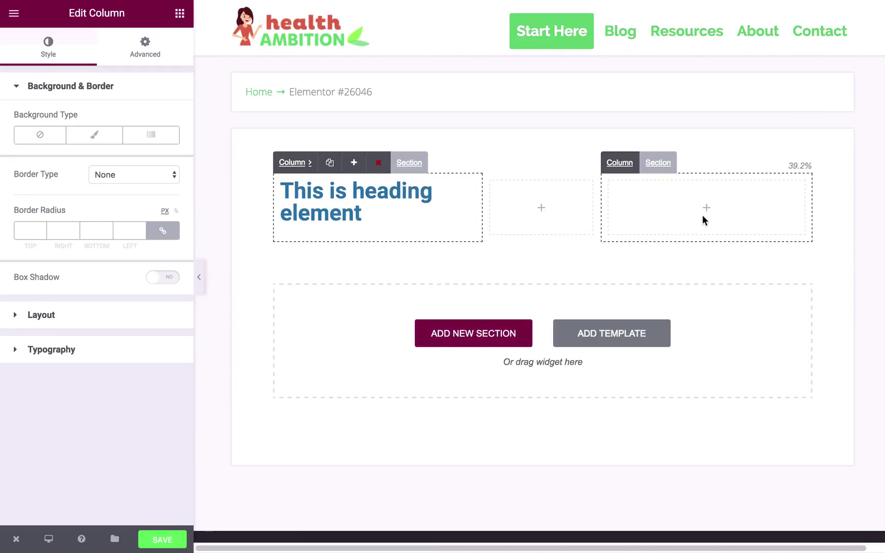
- Drop a second Heading below the first section, then add an empty three-column section beneath it
left_click(180, 13)
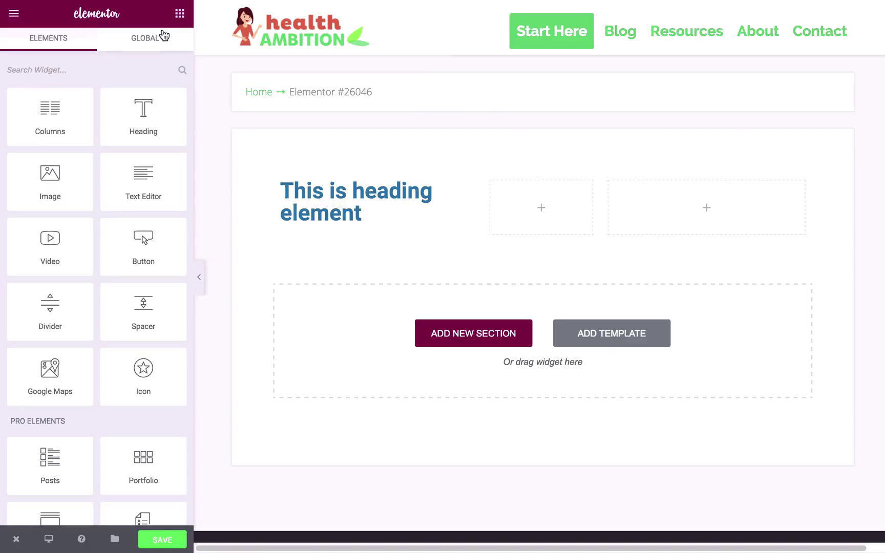
left_click_drag(146, 115, 351, 335)
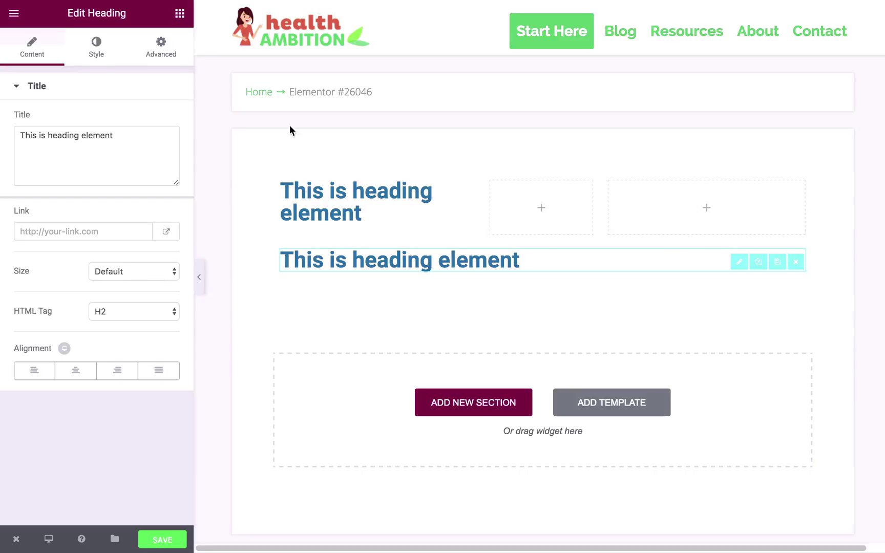
left_click(180, 13)
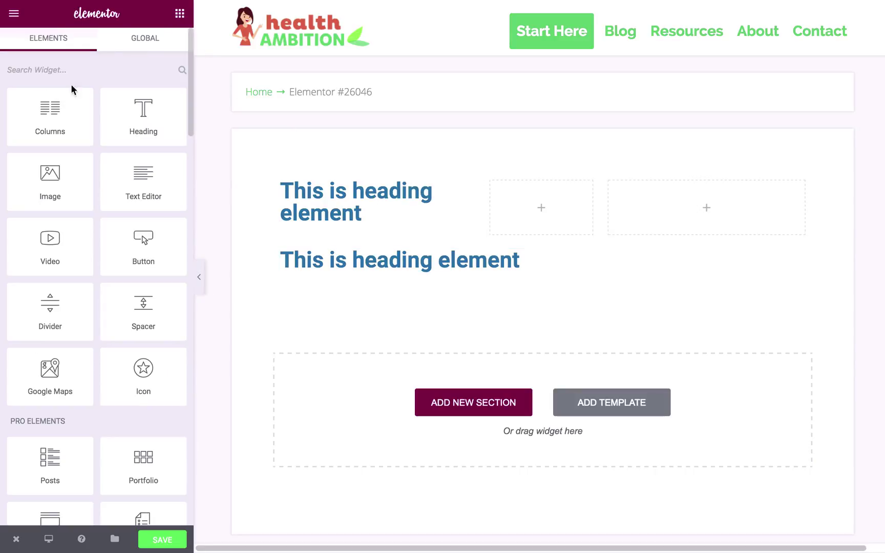
left_click_drag(44, 112, 489, 388)
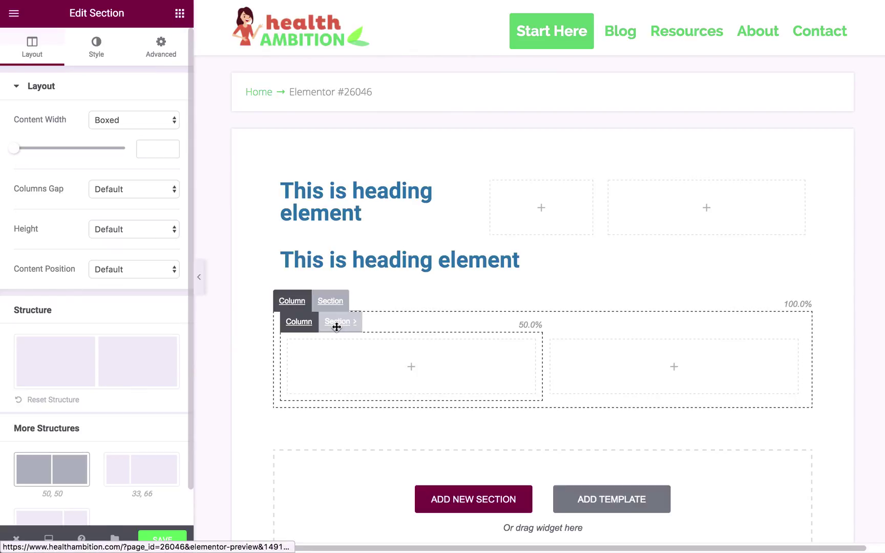
left_click(299, 321)
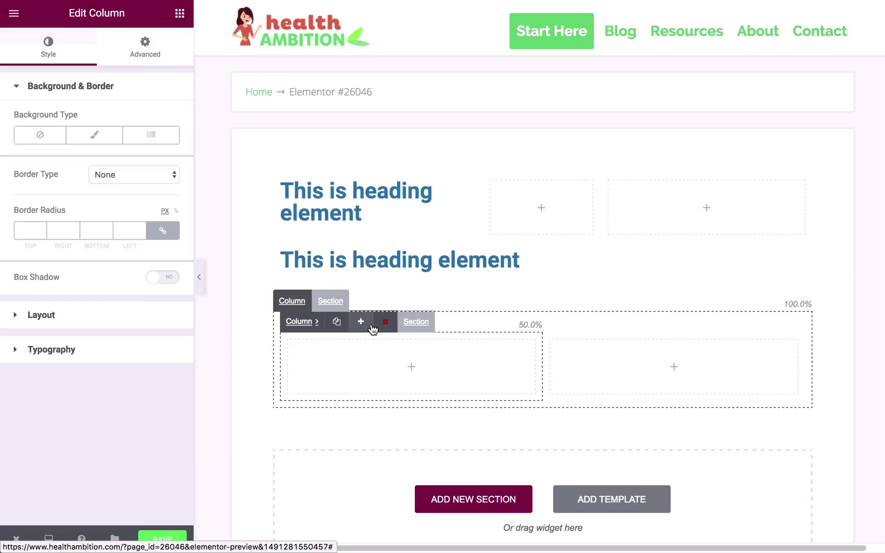
left_click(361, 323)
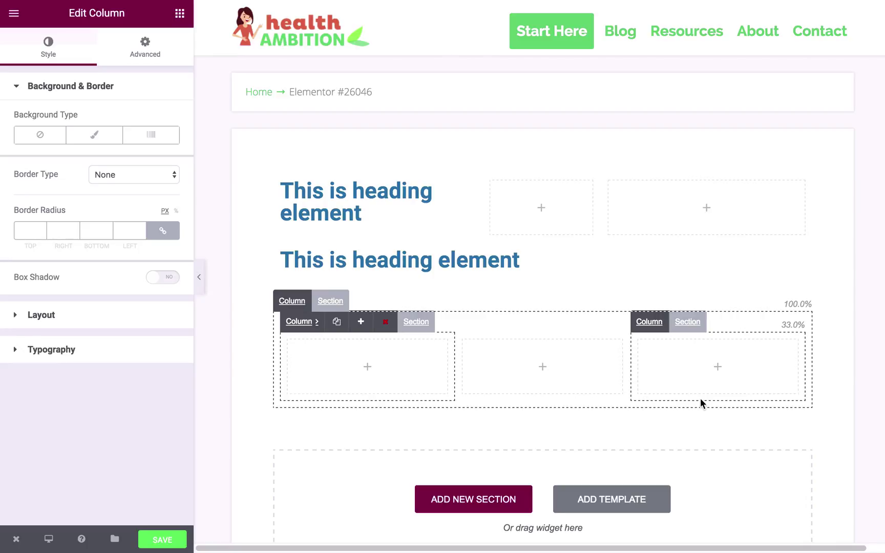
left_click(405, 136)
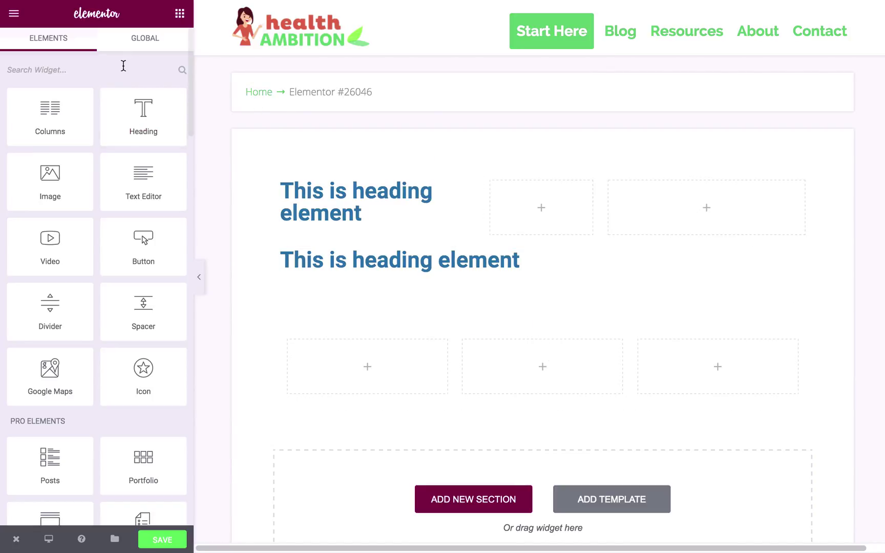
mouse_move(193, 64)
left_mouse_down()
mouse_move(180, 212)
mouse_move(199, 400)
mouse_move(189, 473)
mouse_move(154, 174)
mouse_move(184, 49)
left_mouse_up()
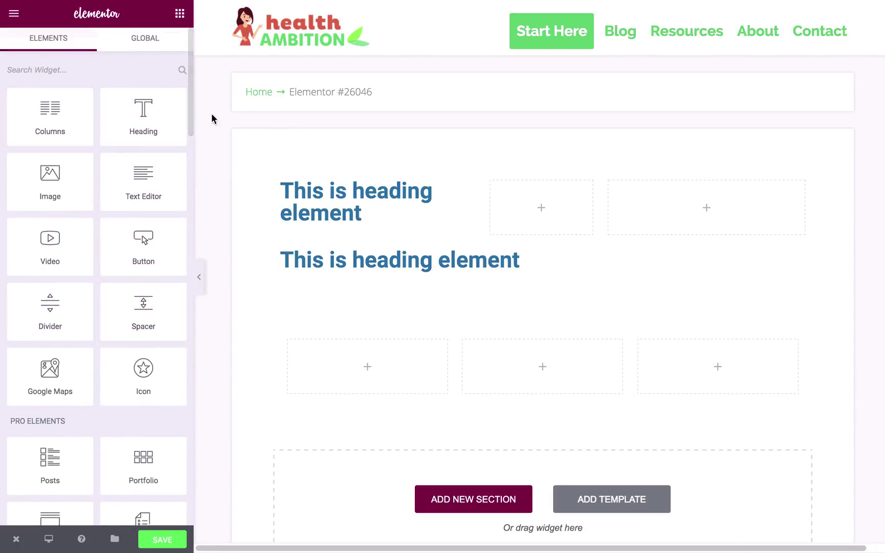
left_click_drag(186, 88, 186, 367)
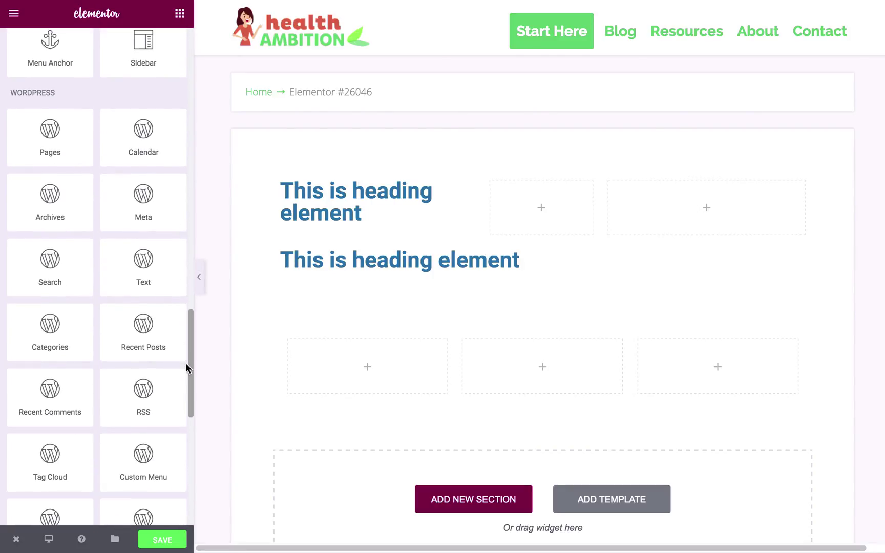
double_click(17, 93)
left_click(130, 103)
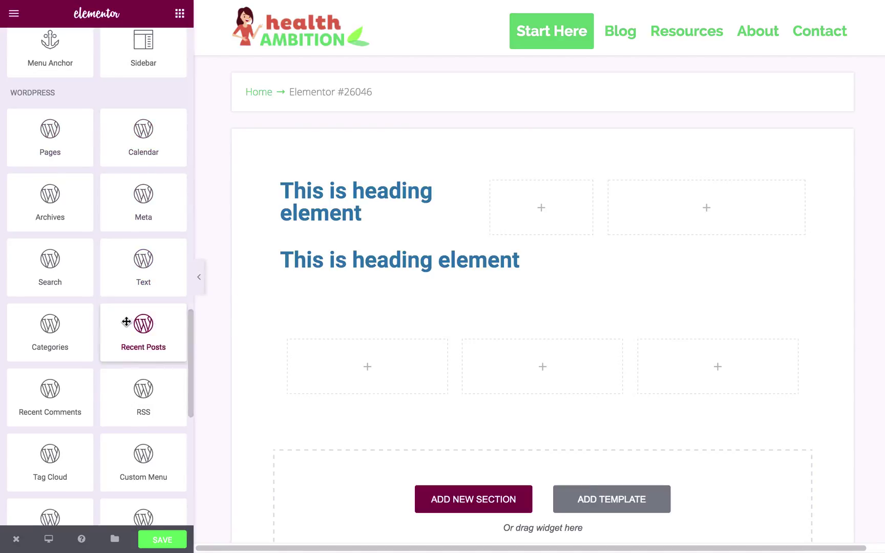
scroll(89, 338, "down", 5)
scroll(143, 290, "down", 2)
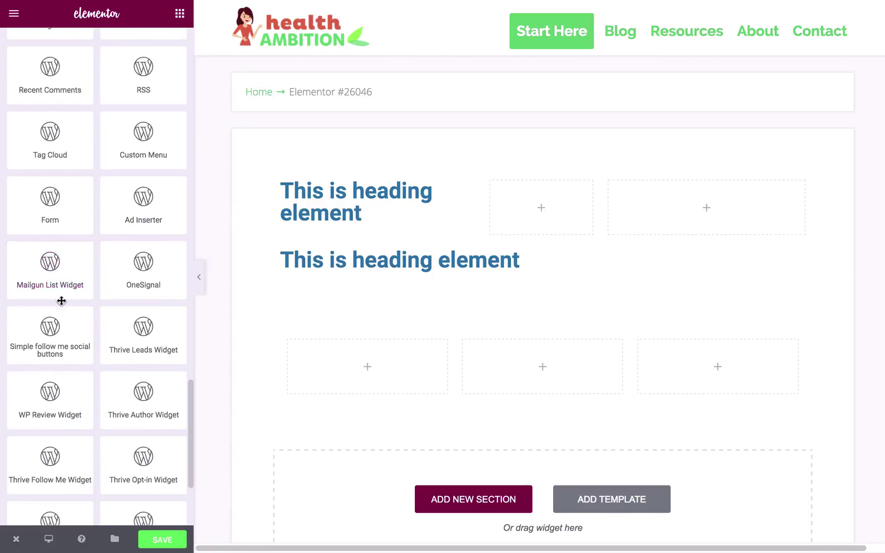
scroll(77, 343, "down", 1)
scroll(76, 343, "down", 1)
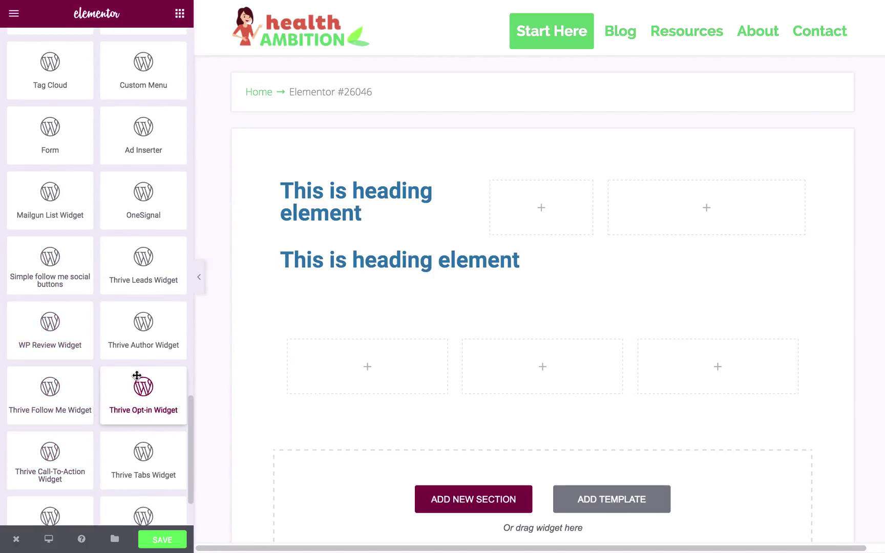
left_click_drag(132, 337, 368, 365)
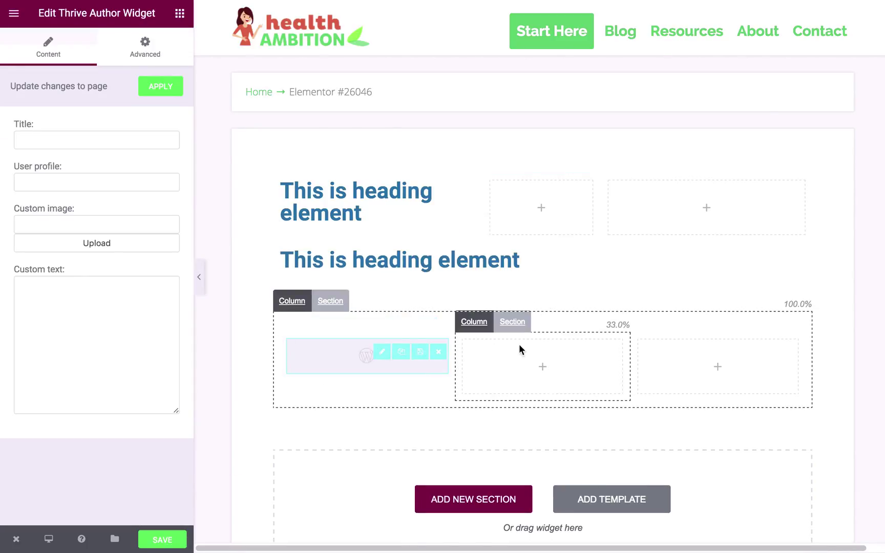
left_click(428, 426)
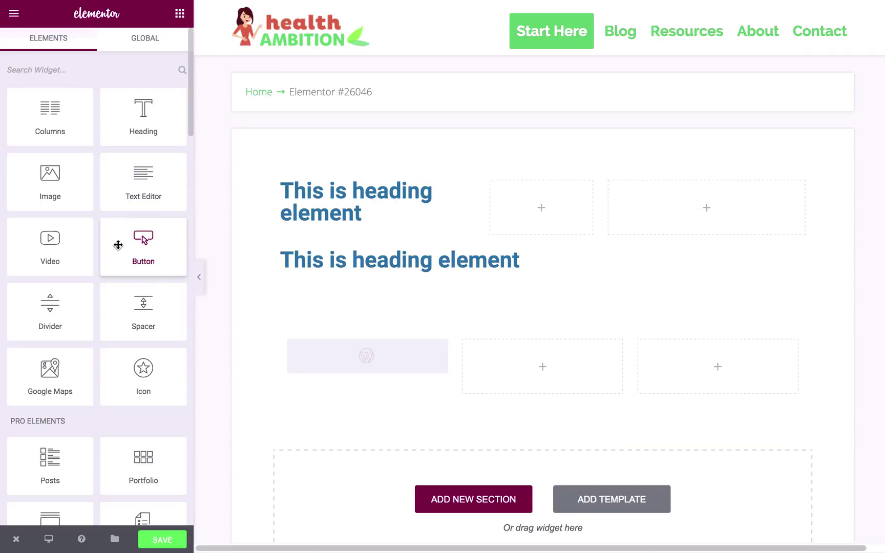
scroll(124, 251, "down", 10)
scroll(125, 251, "down", 15)
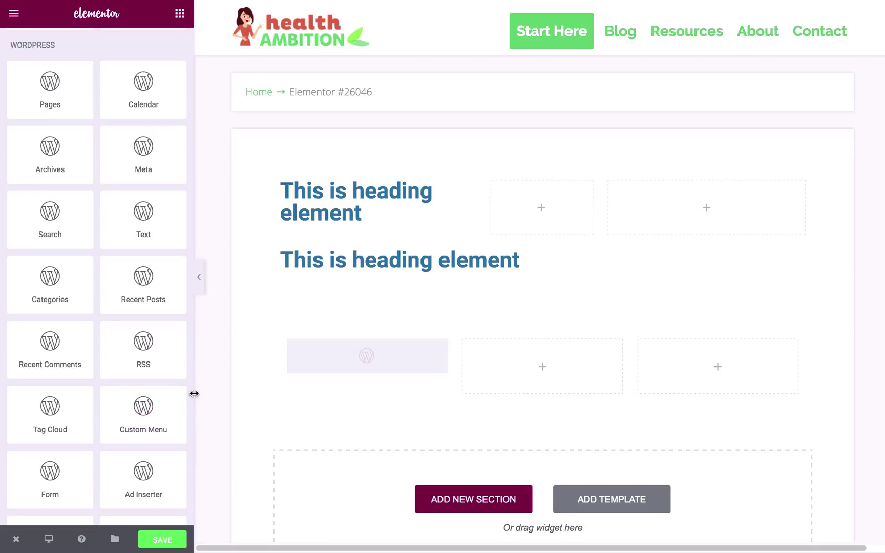
left_click_drag(191, 395, 188, 331)
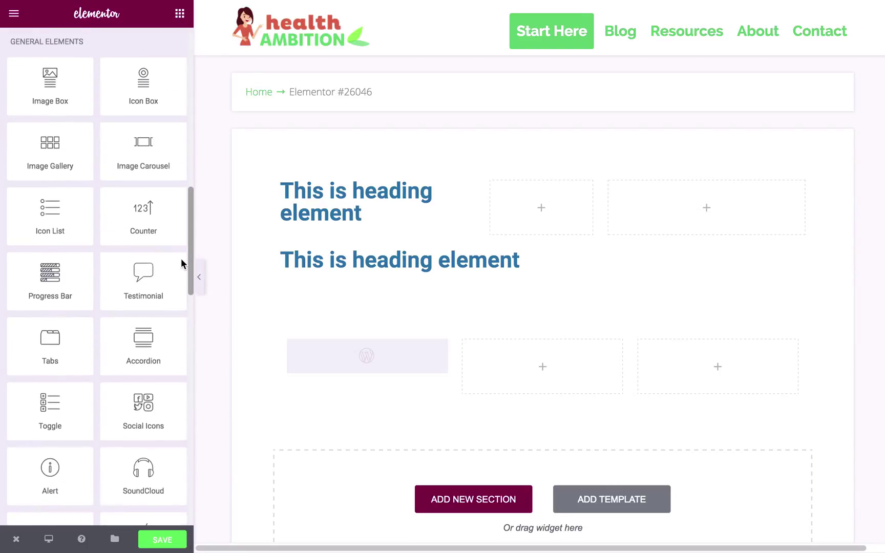
scroll(182, 263, "up", 5)
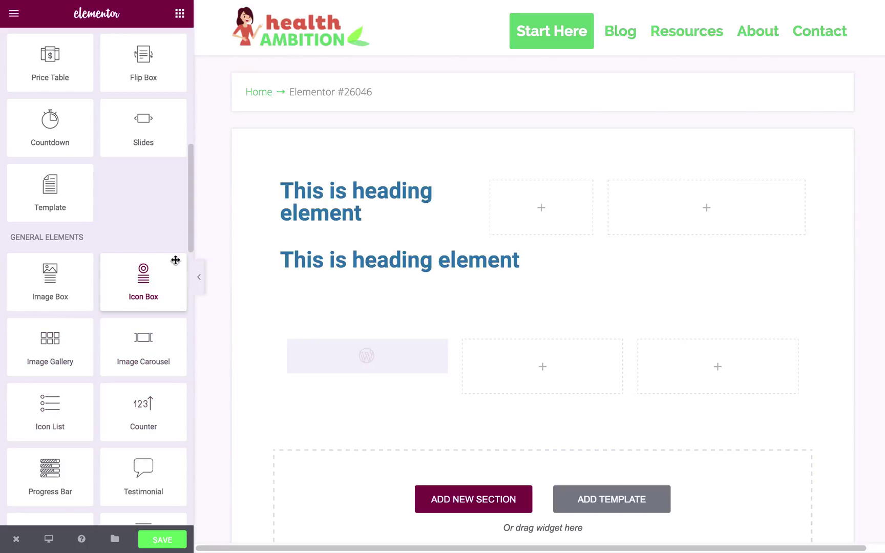
left_click_drag(191, 223, 189, 106)
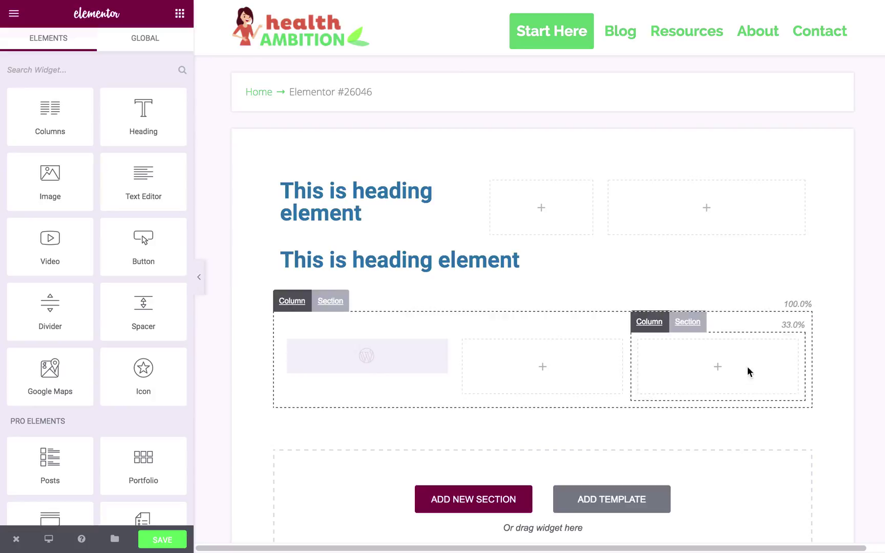
scroll(92, 306, "down", 5)
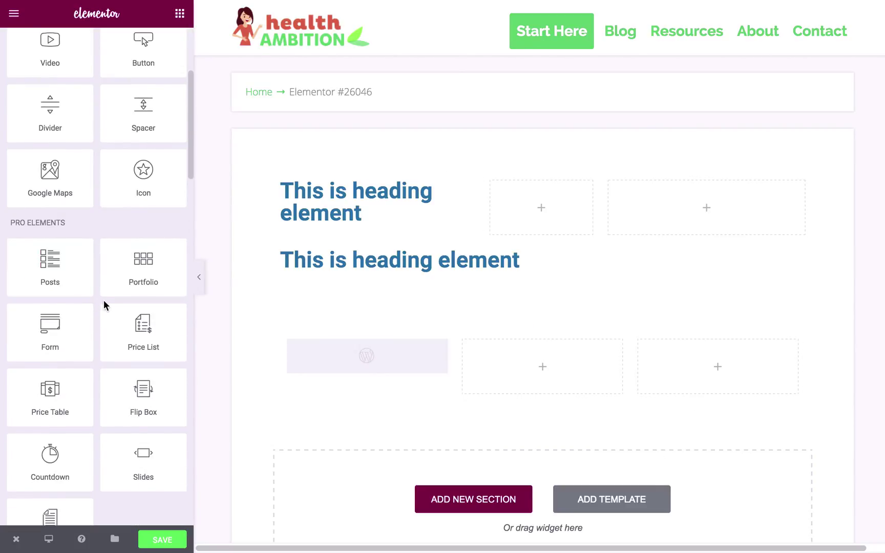
scroll(105, 306, "down", 20)
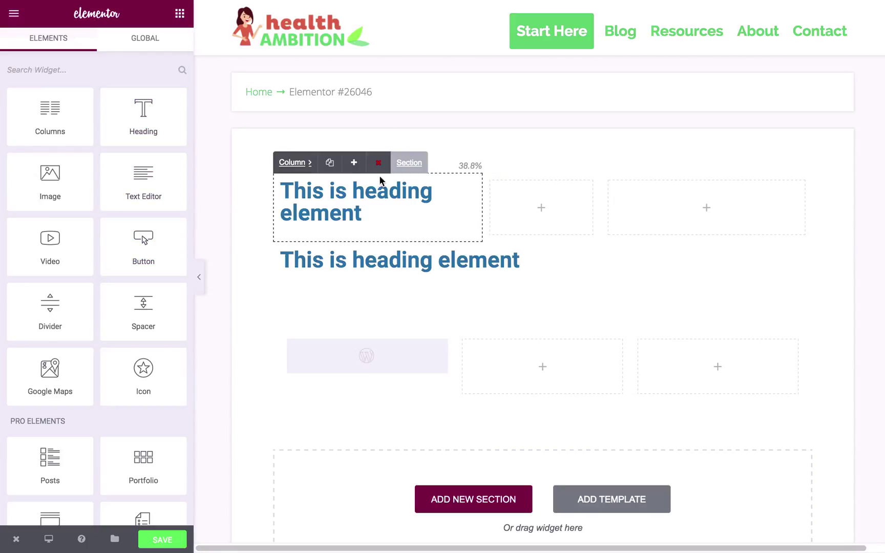
scroll(78, 320, "down", 1)
scroll(78, 319, "down", 20)
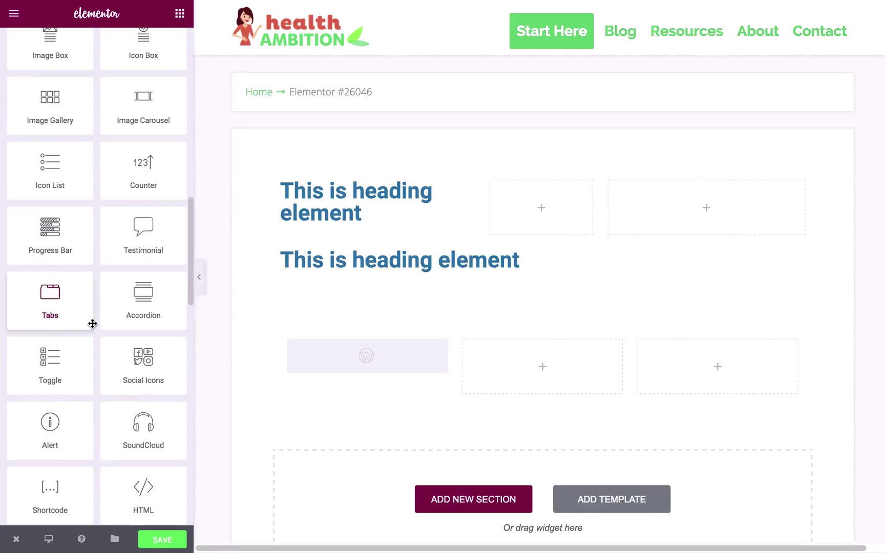
scroll(121, 355, "up", 10)
scroll(122, 357, "up", 10)
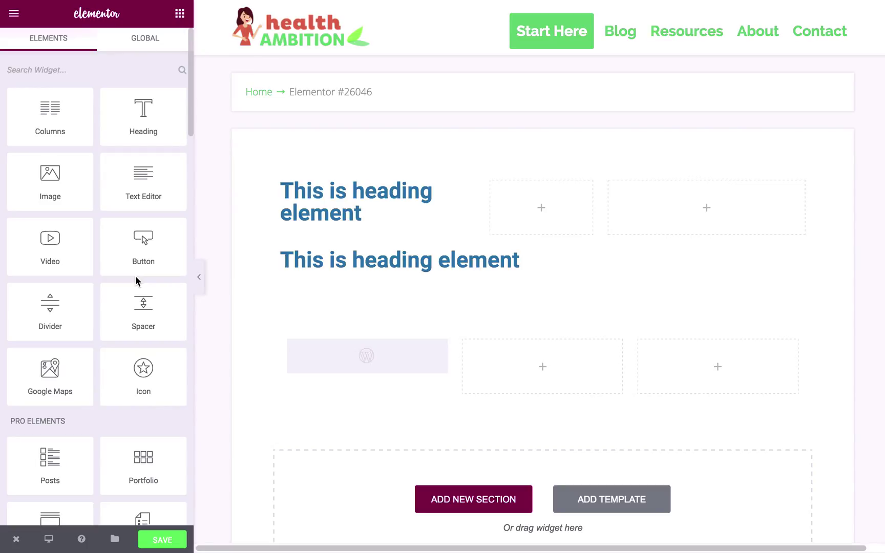
- Drop an Icon Box widget into the bottom drop zone below the lower section
scroll(146, 307, "down", 5)
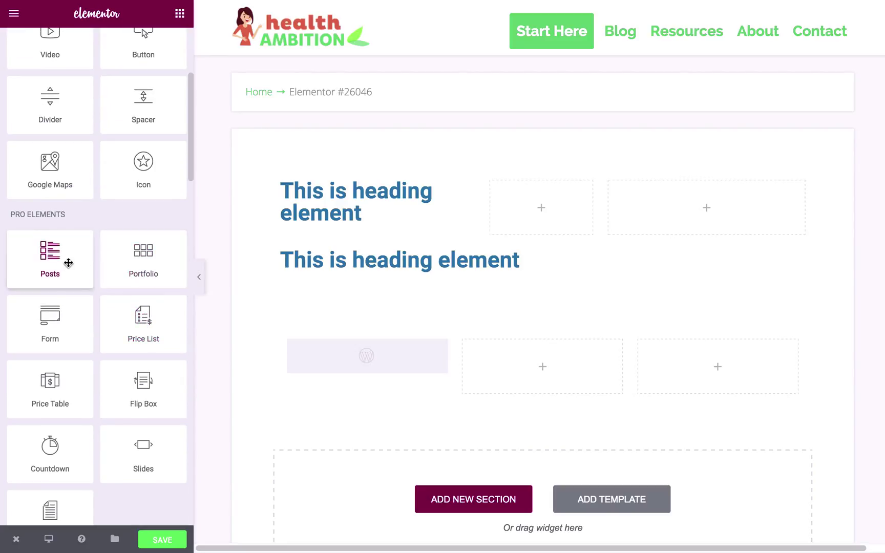
scroll(72, 272, "up", 5)
scroll(139, 302, "down", 10)
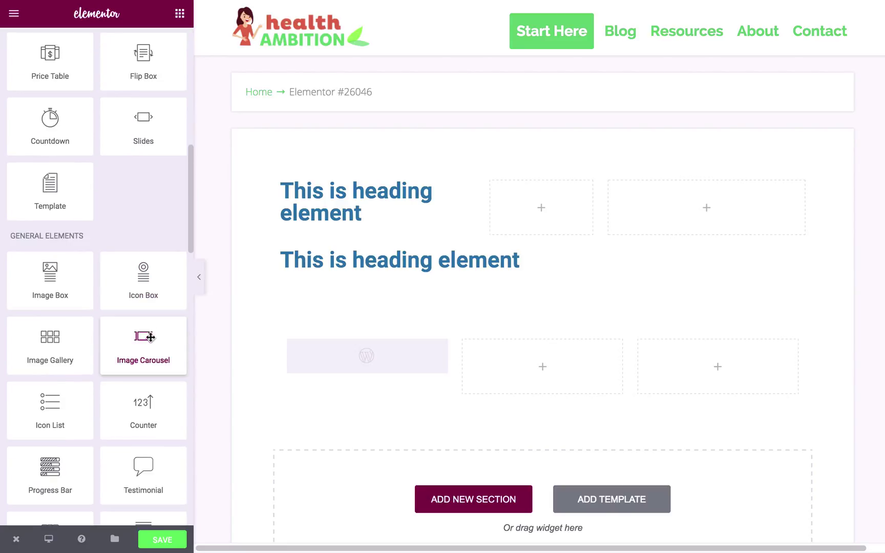
left_click_drag(141, 277, 423, 496)
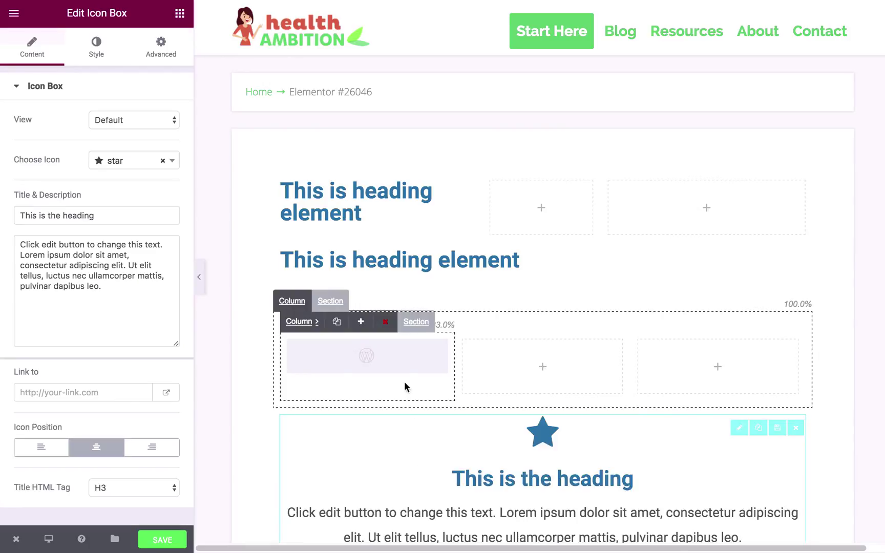
scroll(405, 385, "down", 4)
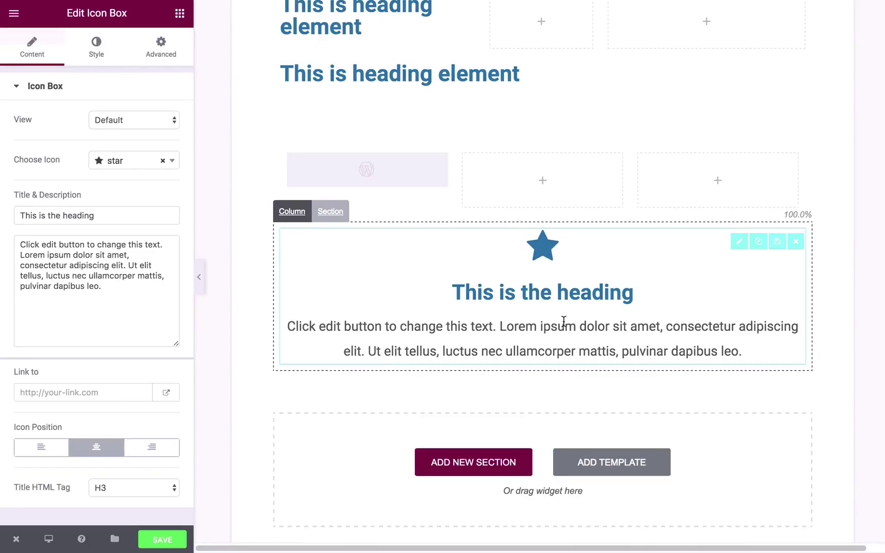
- Set the star icon's primary colour to a dark red, #ea1b00
left_click(97, 51)
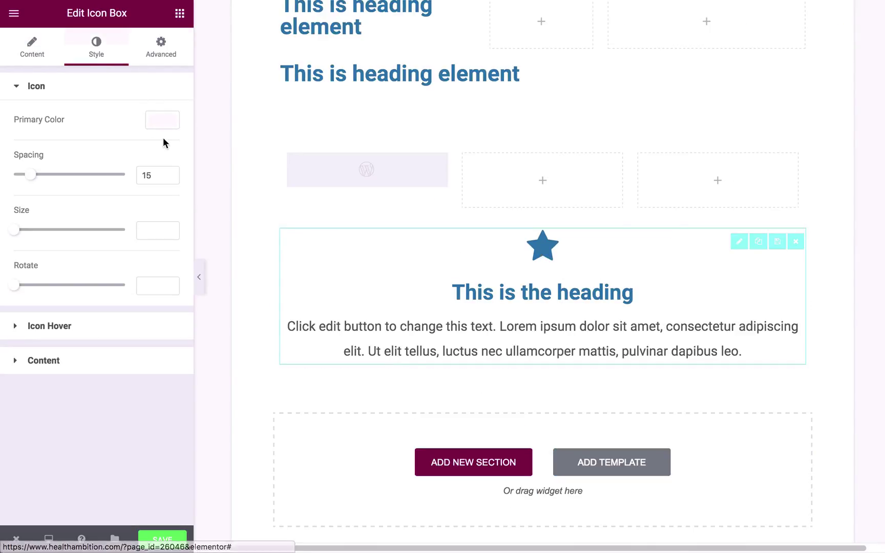
left_click(162, 120)
left_click(117, 272)
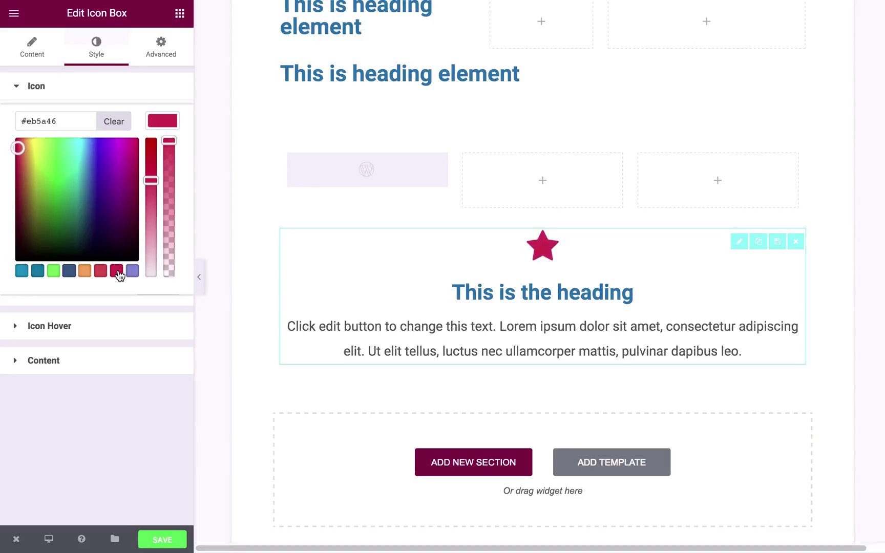
left_click_drag(153, 171, 153, 138)
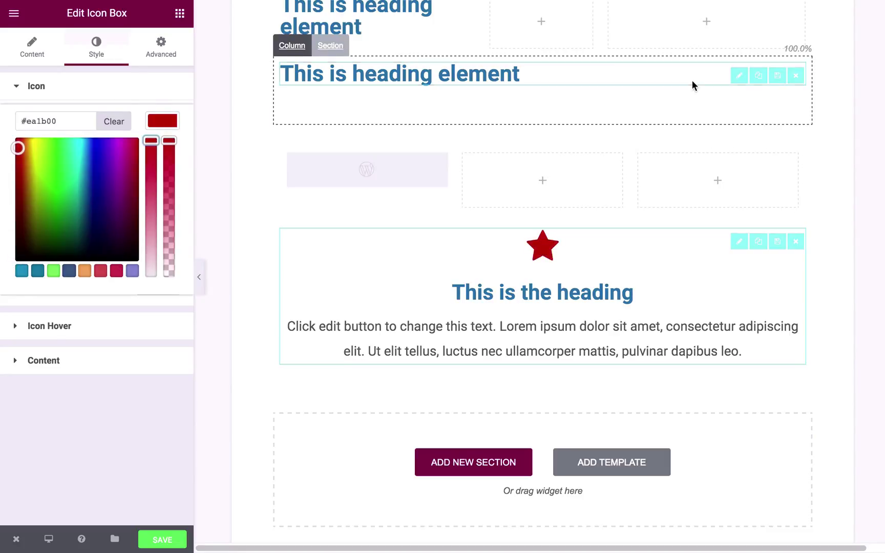
left_click(693, 81)
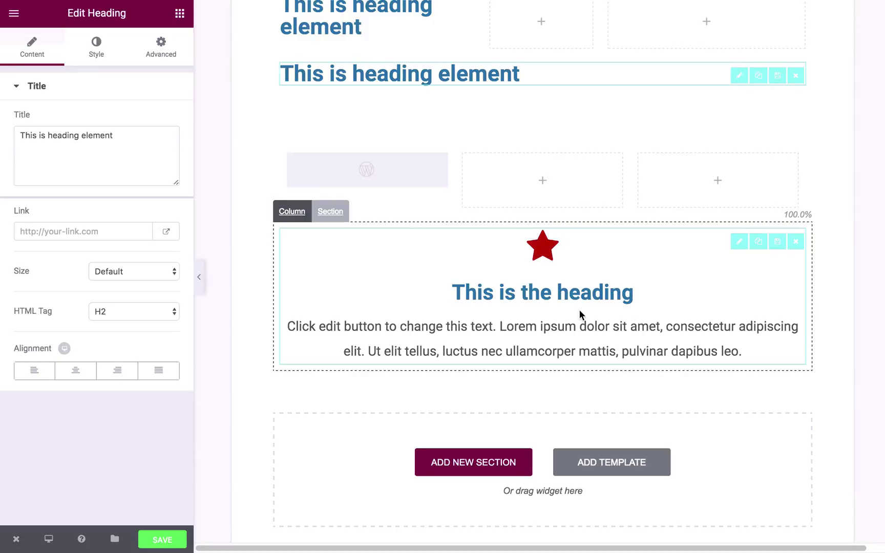
left_click(676, 248)
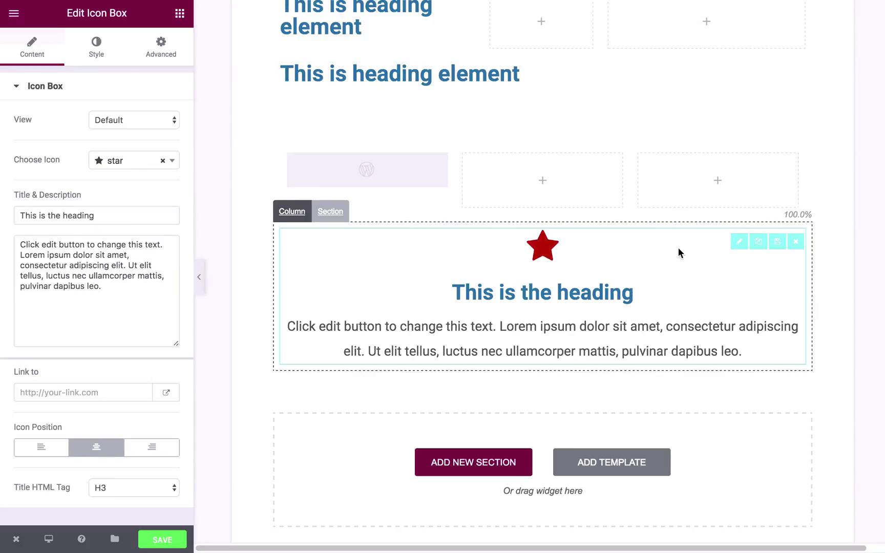
- Save the star icon box as a global widget named 'element'
right_click(779, 249)
key("Escape")
left_click(780, 243)
left_click(326, 245)
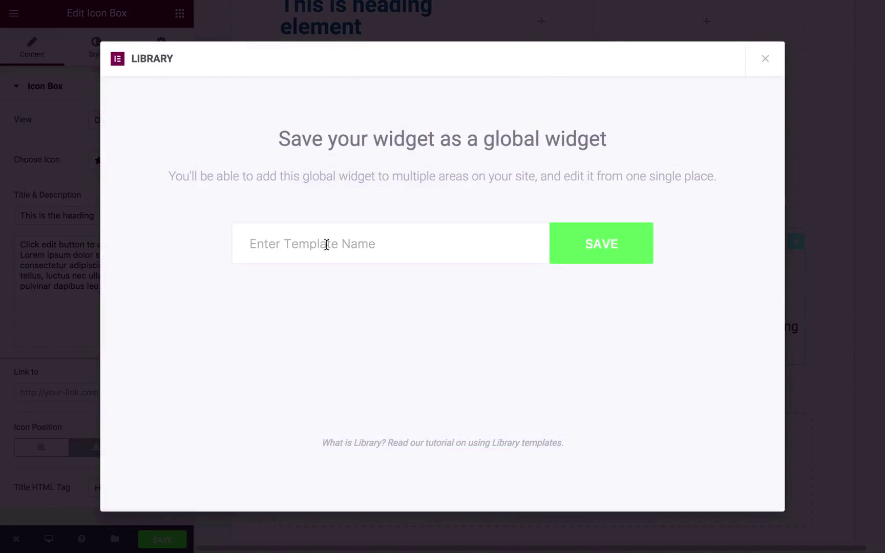
type("element")
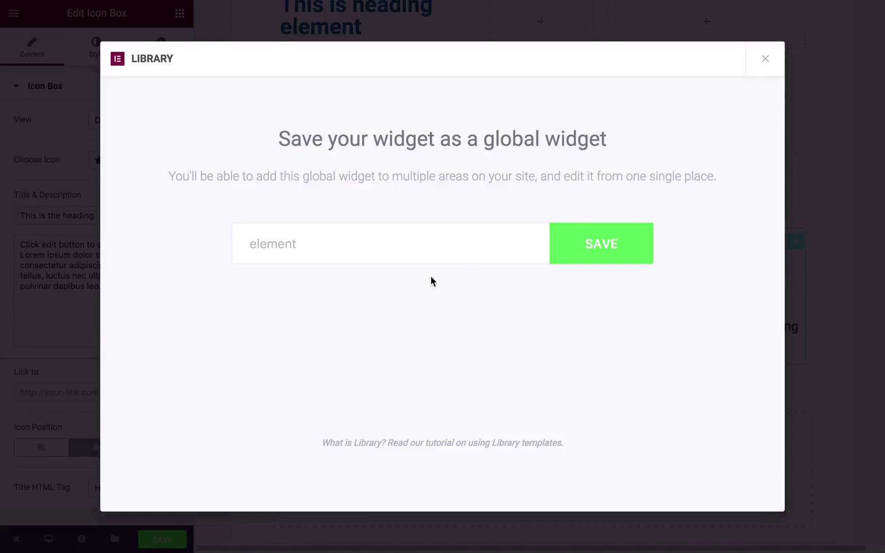
left_click(591, 250)
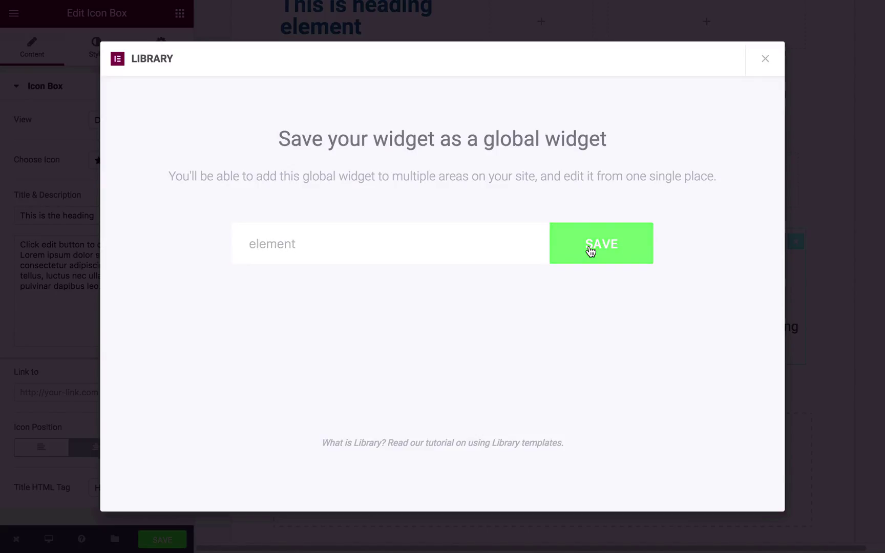
- Drag two copies of the global 'element' widget onto the page below the original
scroll(494, 263, "down", 2)
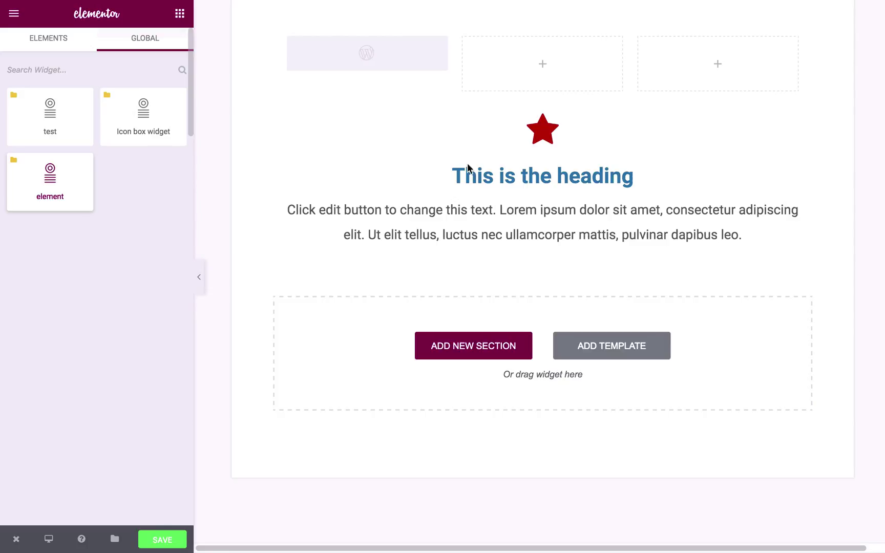
left_click_drag(55, 178, 487, 166)
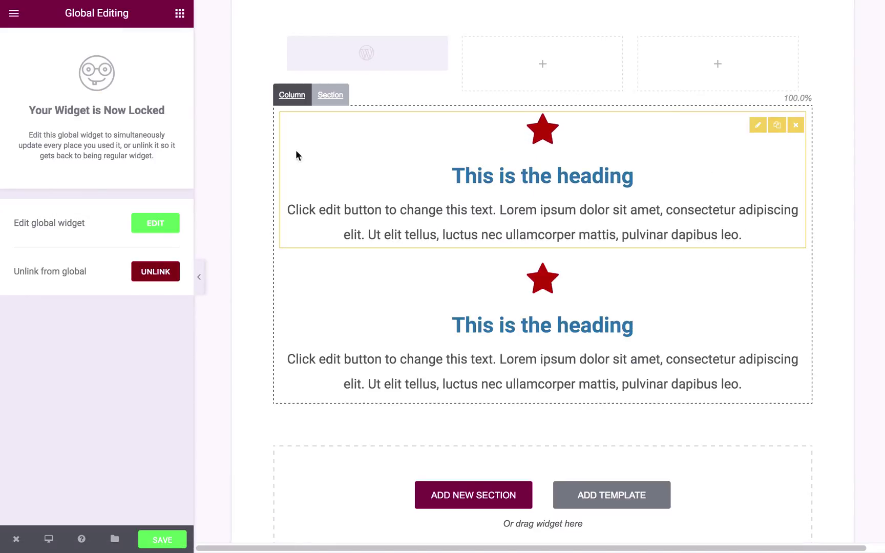
left_click(178, 14)
left_click(149, 40)
left_click_drag(64, 203, 538, 174)
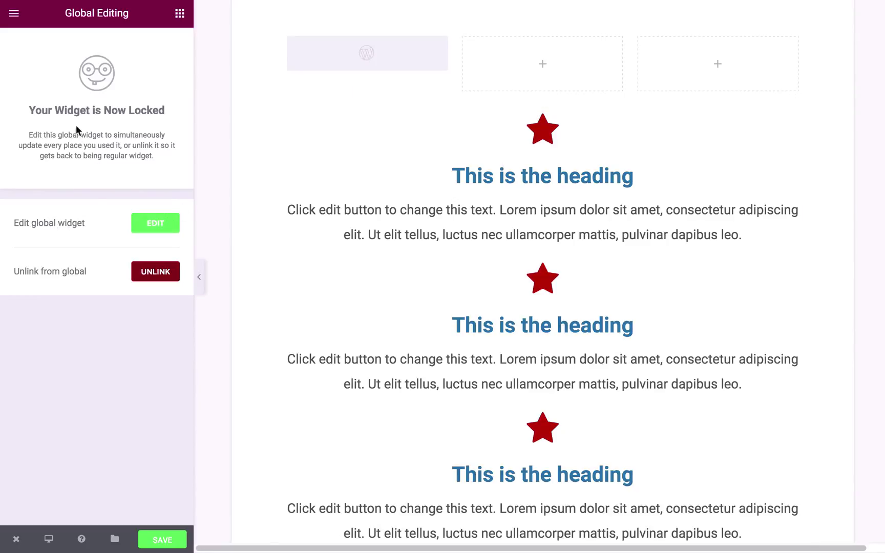
- Append '!!!' to the global widget's title so it reads 'This is the heading!!!'
left_click(154, 224)
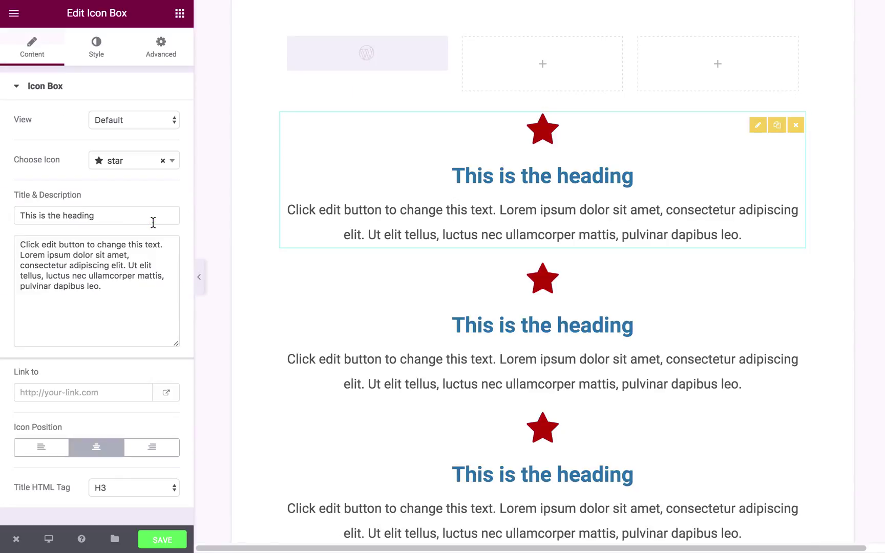
left_click(114, 215)
type("!!!")
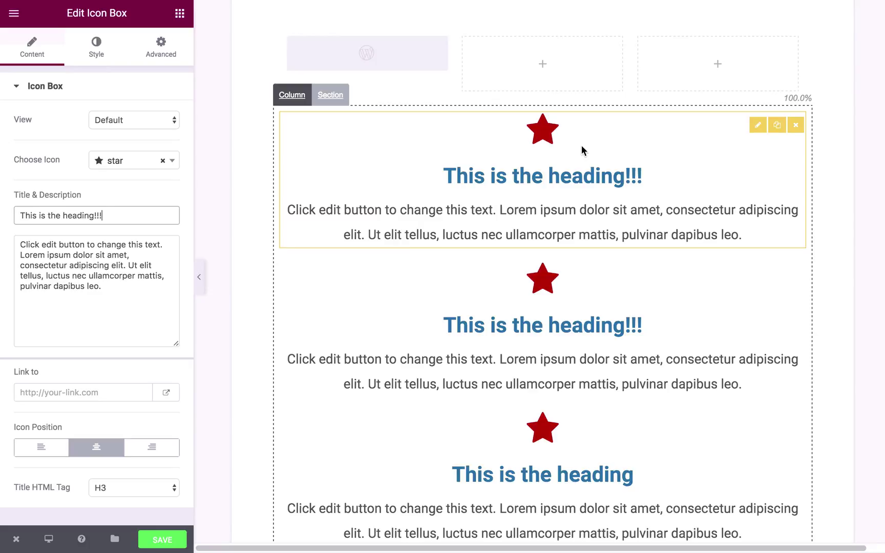
left_click(616, 138)
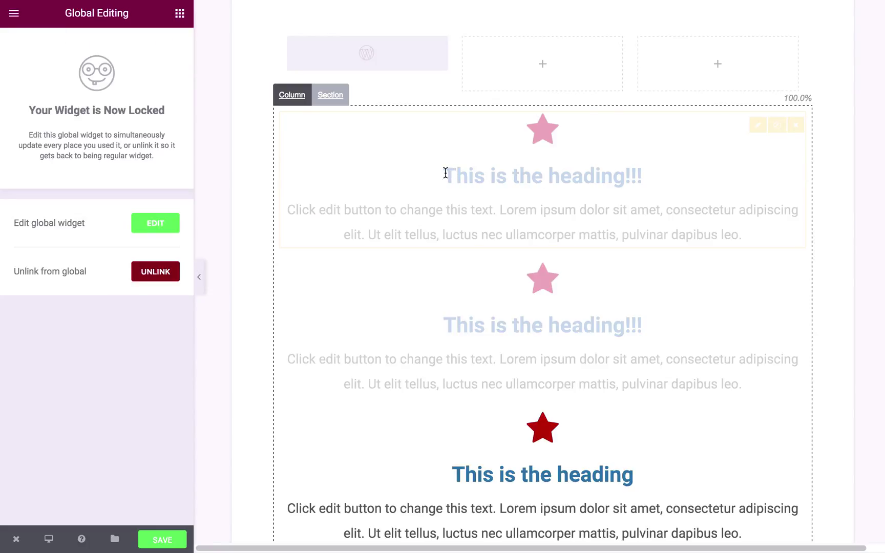
- Unlink the top icon box from the global 'element' widget and delete its description text
left_click(164, 276)
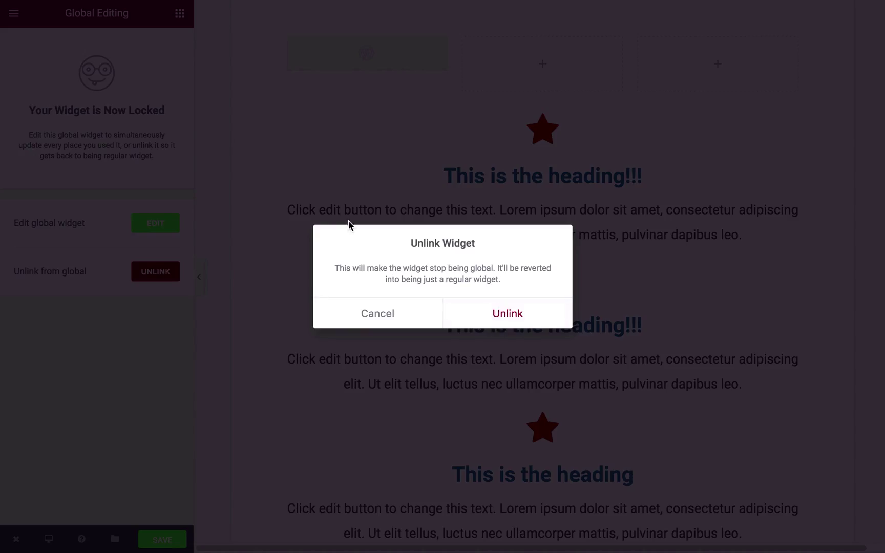
left_click(515, 323)
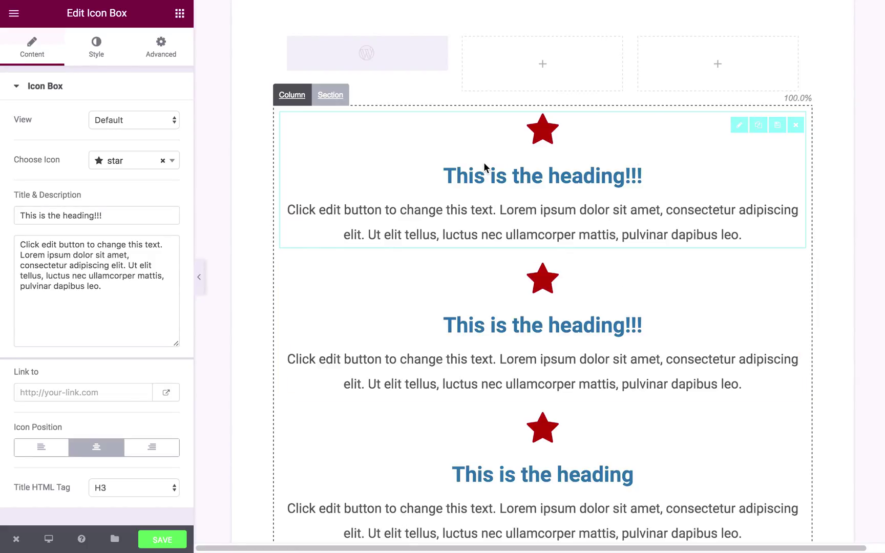
left_click(102, 56)
left_click(31, 49)
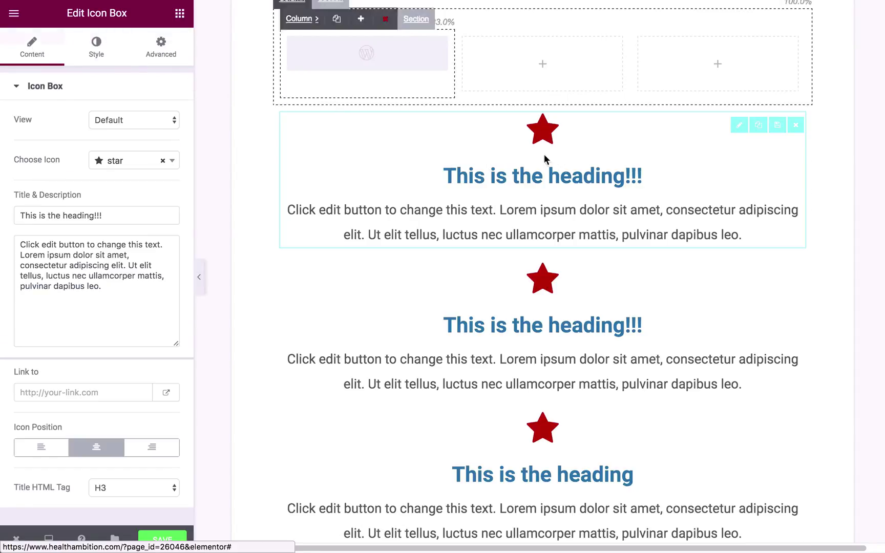
left_click_drag(139, 297, 2, 216)
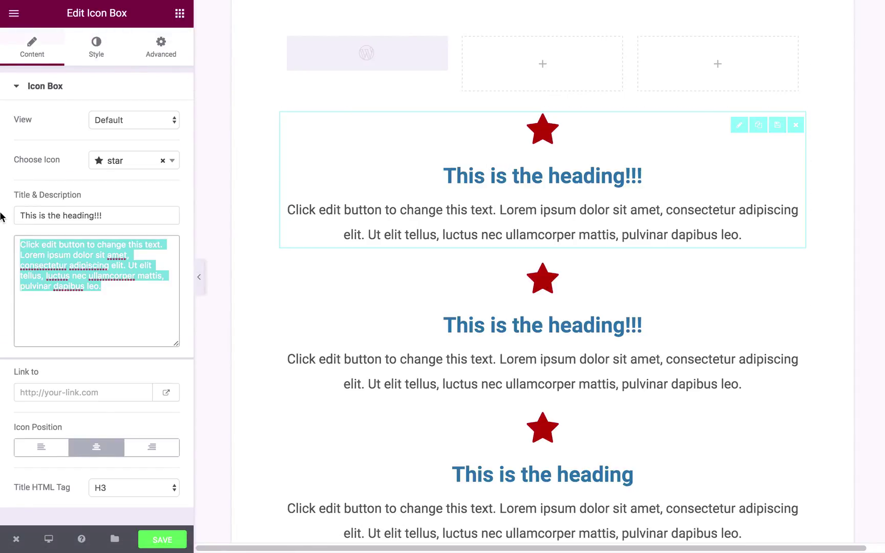
key("BackSpace")
left_click(541, 313)
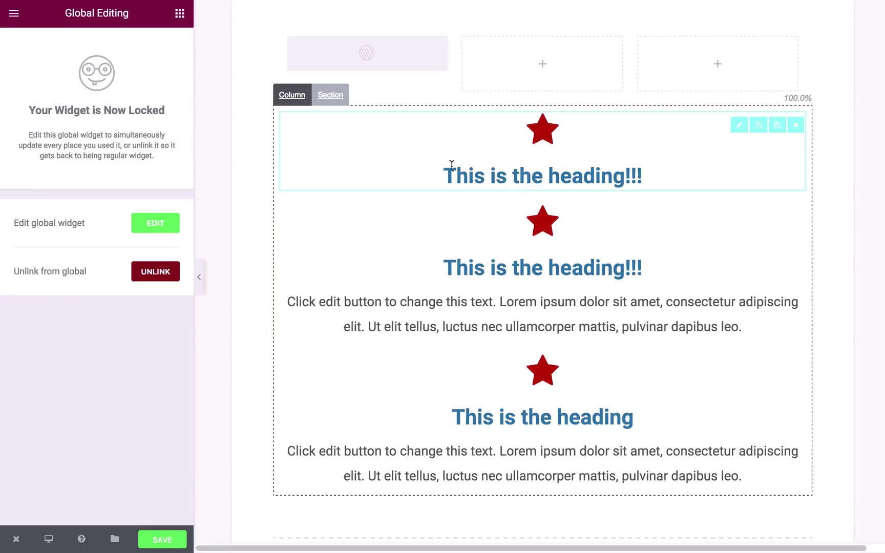
- Select the top icon box, then open Edit Section > Layout for the star section
left_click(490, 171)
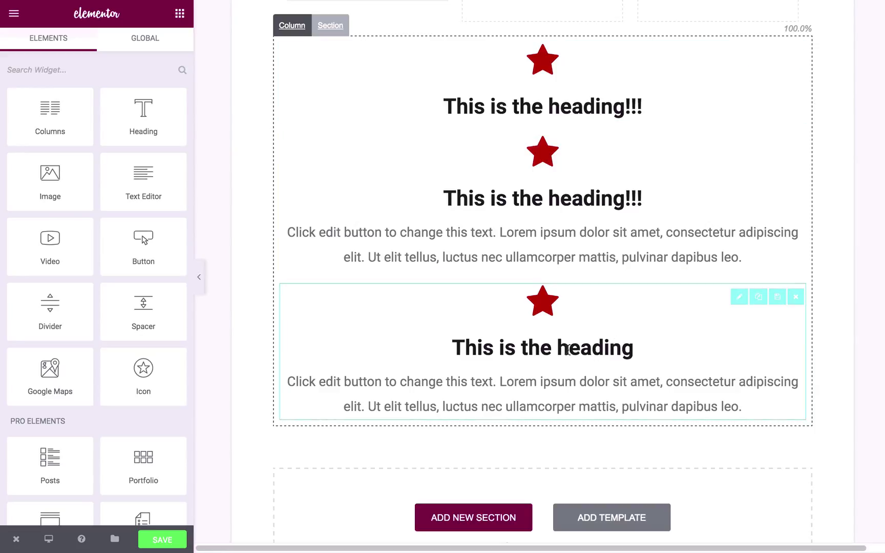
left_click(334, 25)
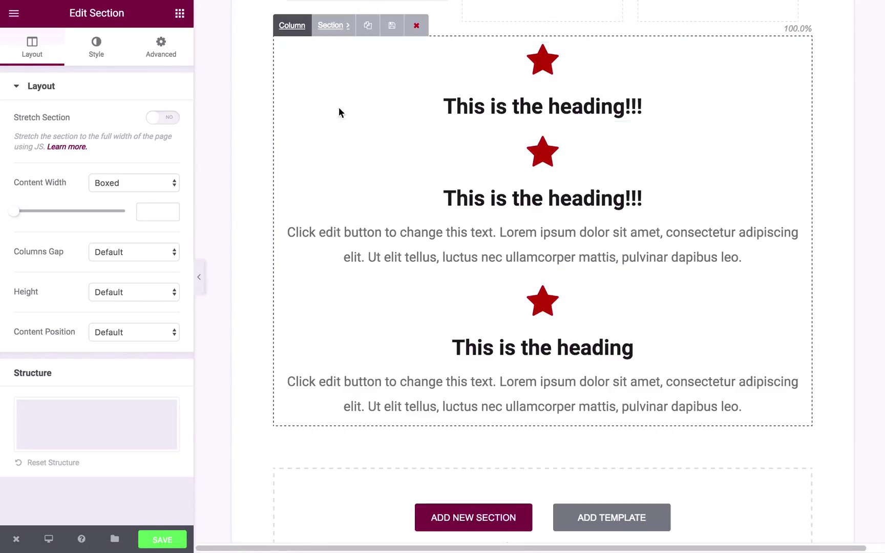
- Save the star section to the template library as 'section'
left_click(392, 29)
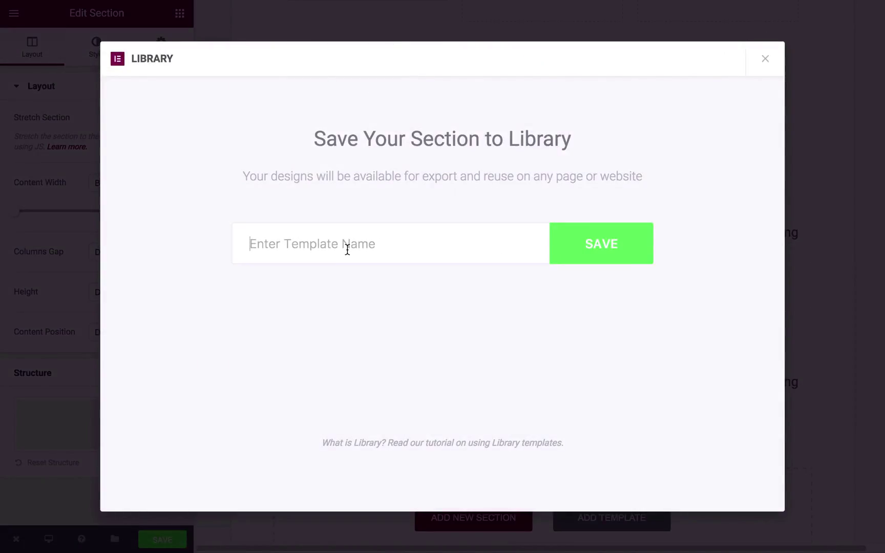
type("section")
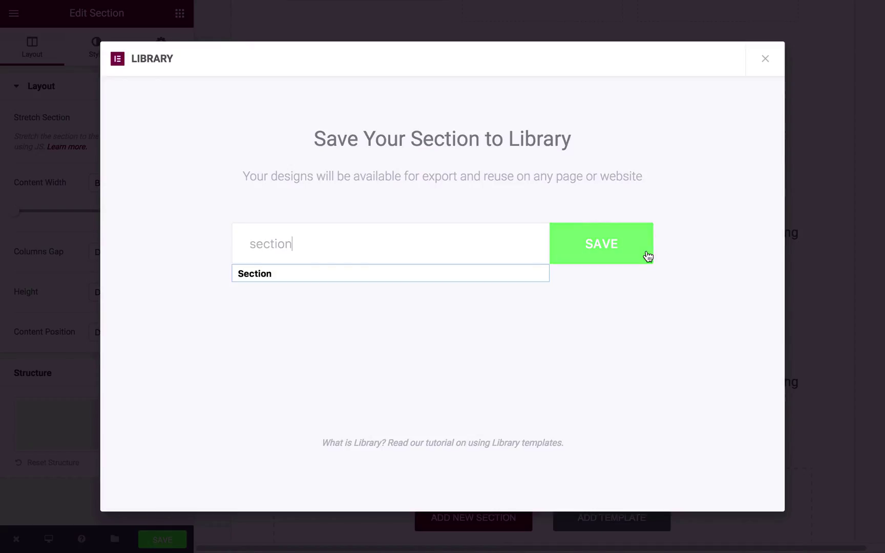
left_click(646, 255)
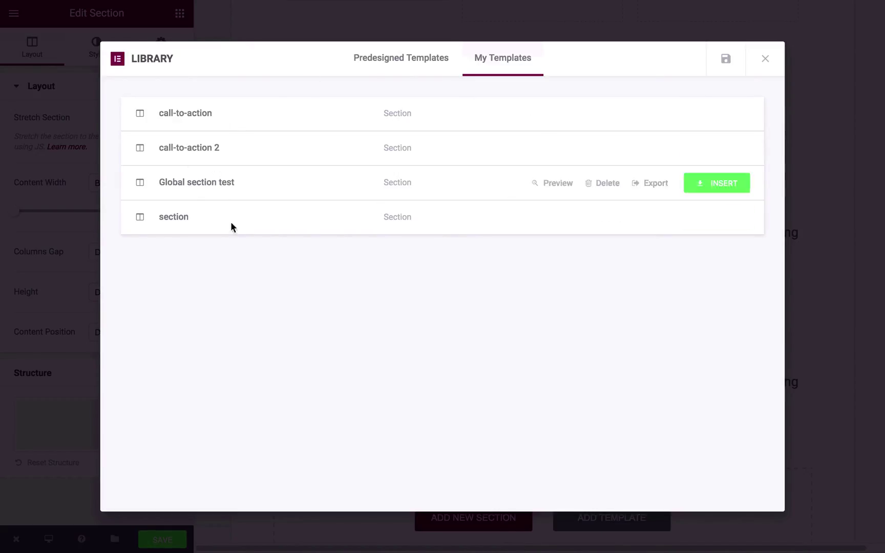
- Insert the 'section' template from My Templates below the original section
left_click(767, 61)
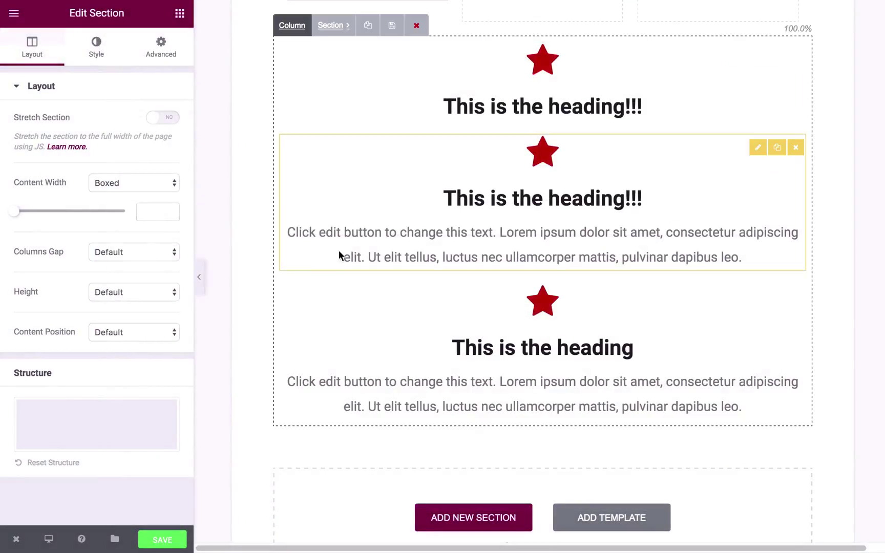
scroll(440, 233, "down", 4)
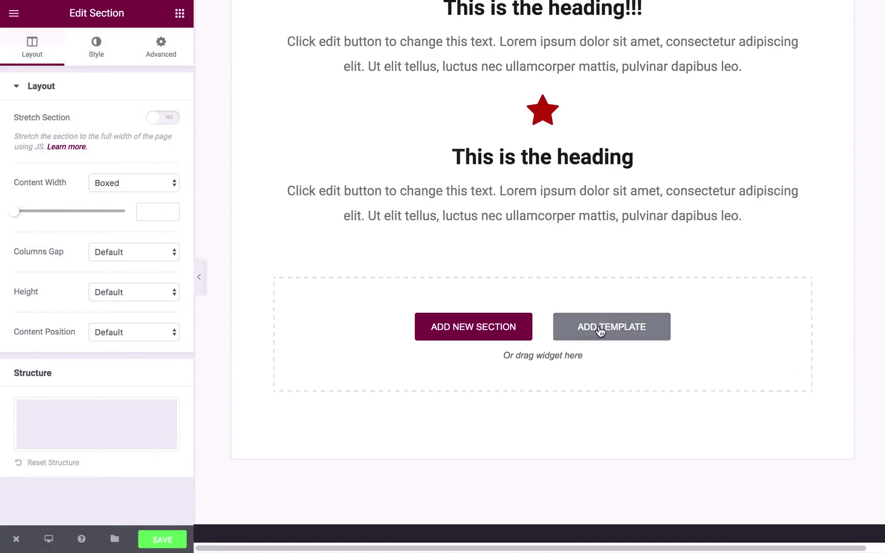
left_click(626, 338)
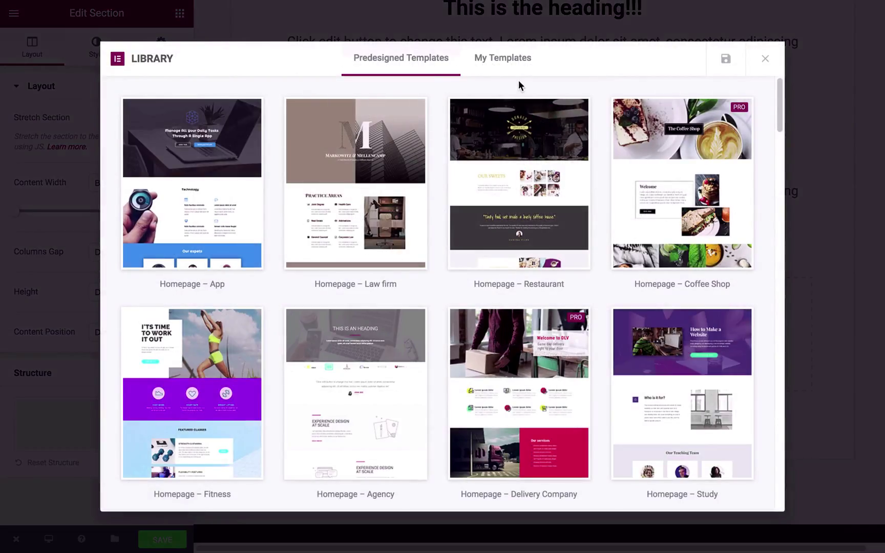
left_click(506, 65)
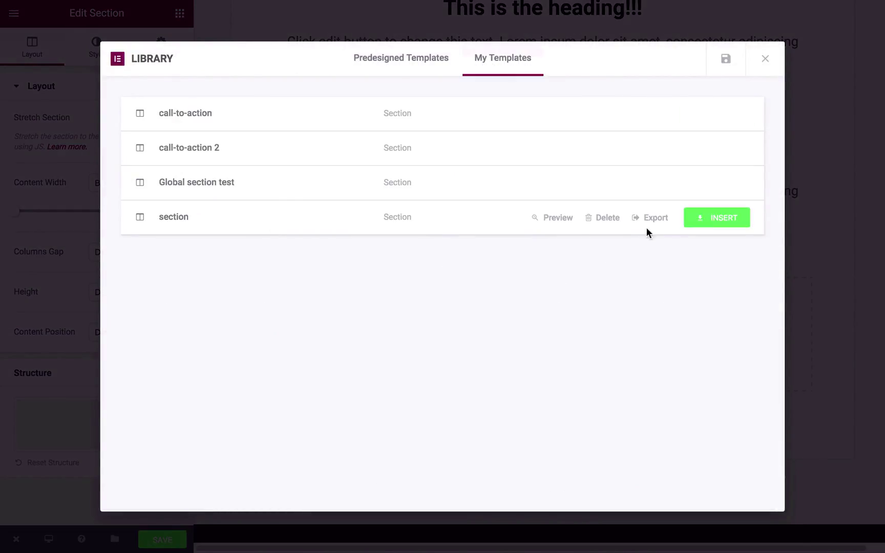
left_click(713, 222)
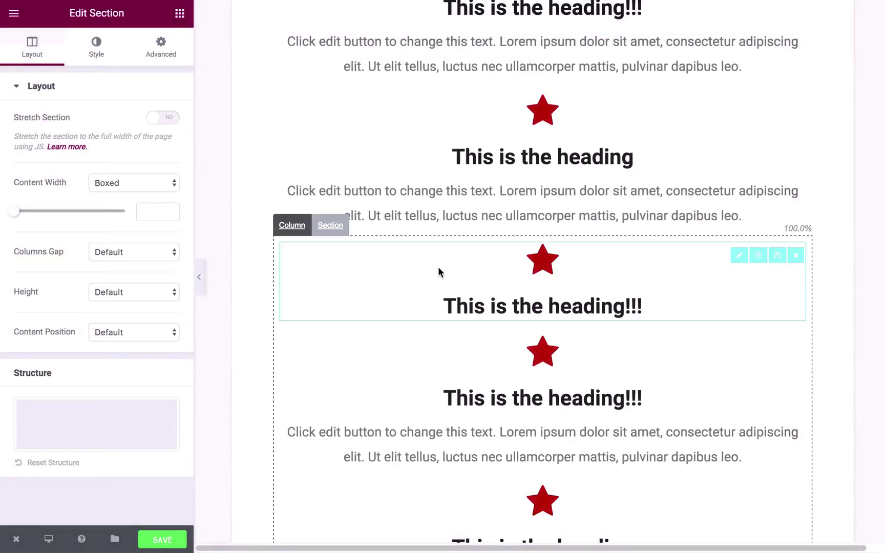
- Trim the copy's first star heading title to 'This is the heading!'
scroll(482, 331, "down", 5)
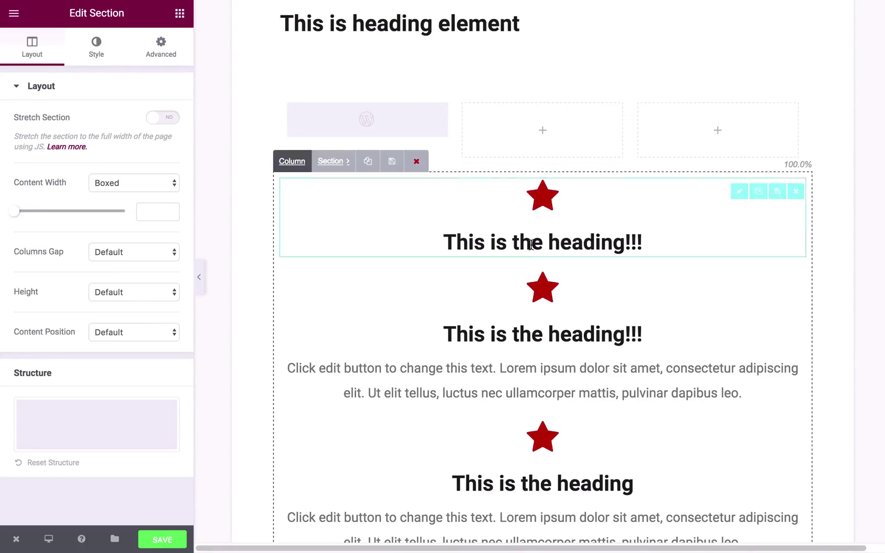
scroll(549, 339, "down", 5)
scroll(610, 383, "down", 3)
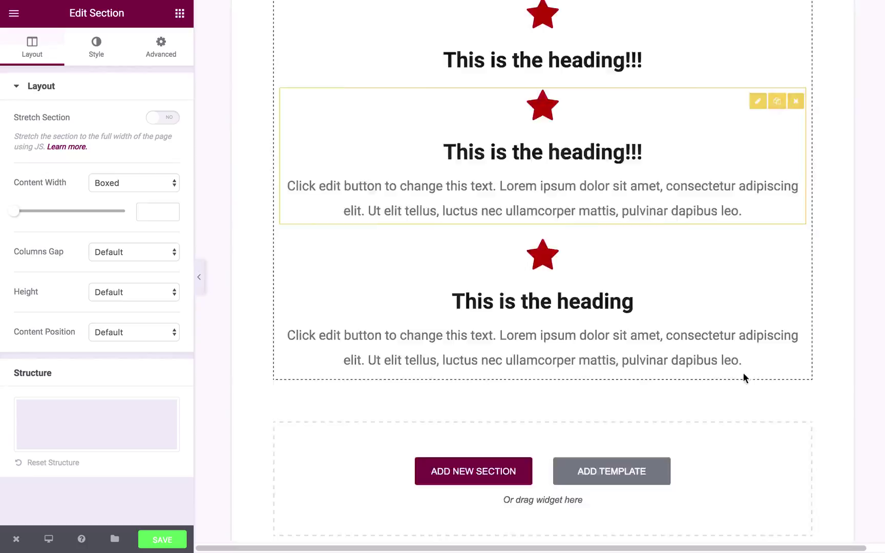
scroll(744, 378, "down", 3)
scroll(502, 166, "up", 5)
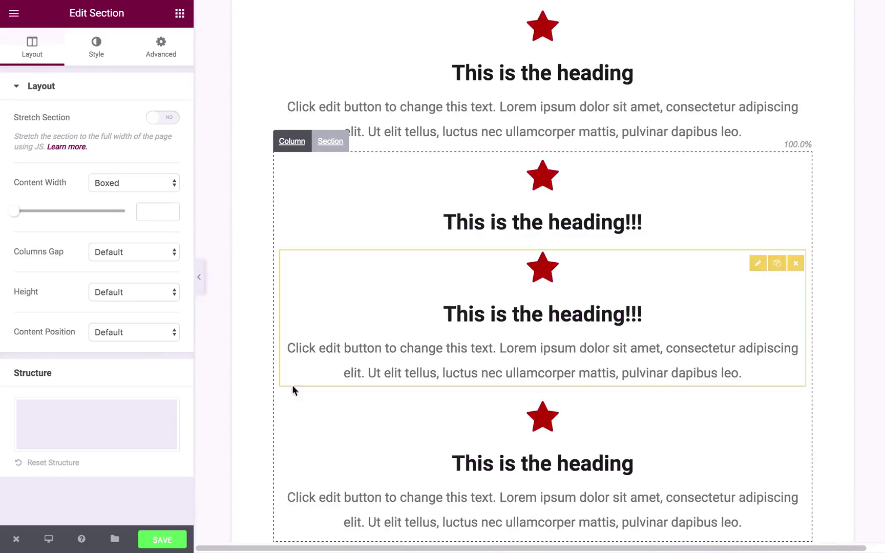
left_click(741, 442)
scroll(739, 444, "down", 3)
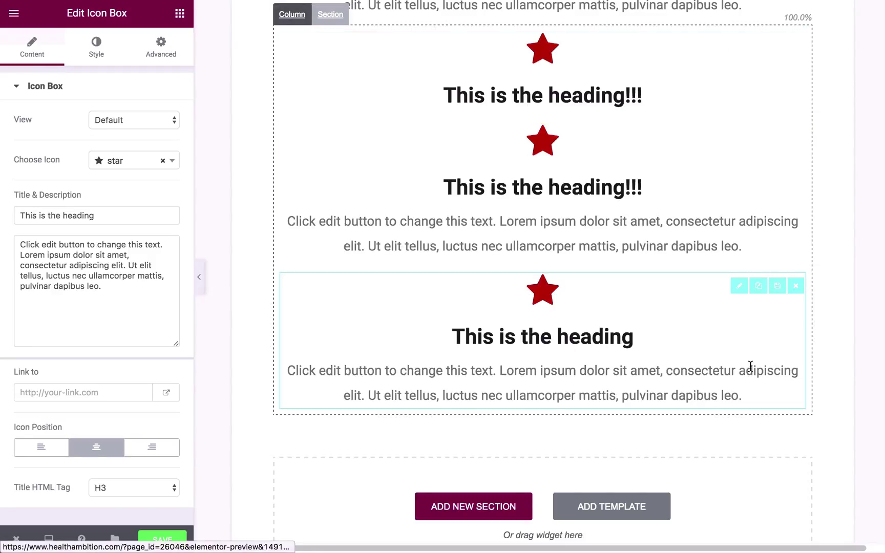
left_click(531, 83)
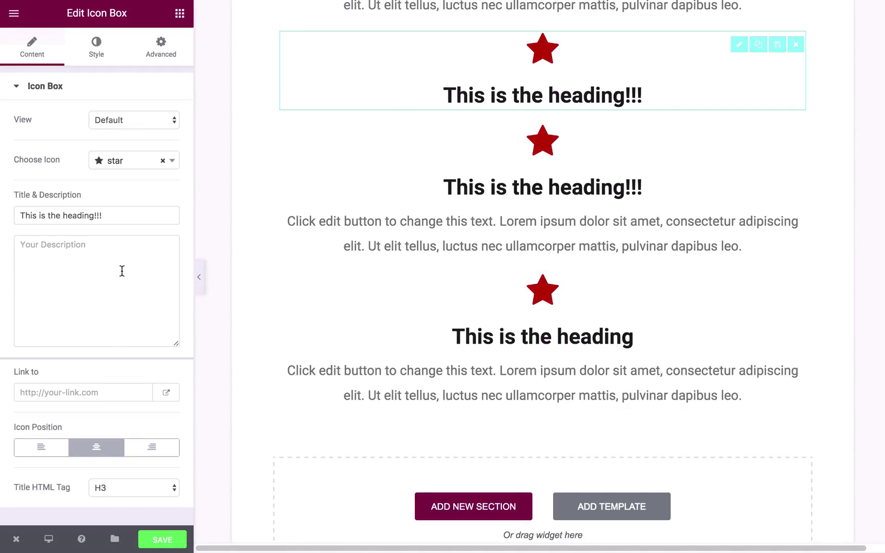
left_click(109, 217)
key("BackSpace")
key("BackSpace")
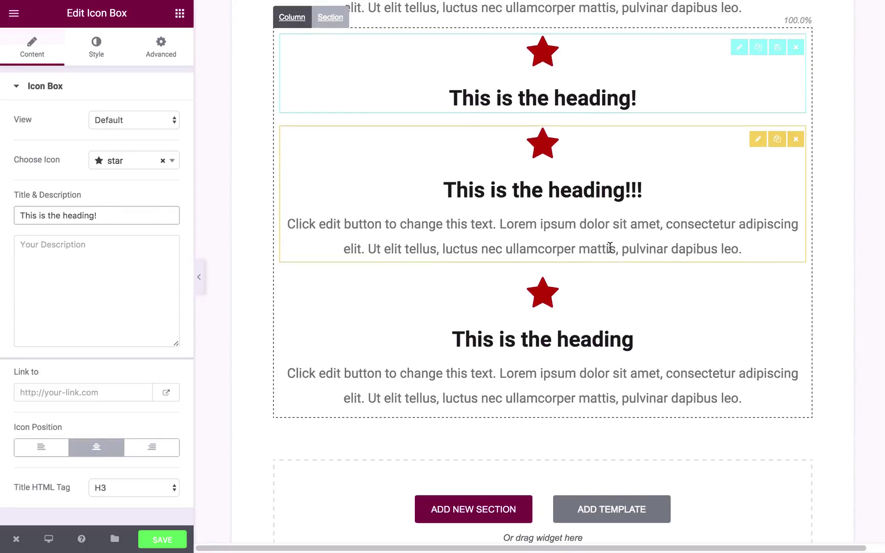
scroll(350, 258, "up", 5)
scroll(389, 244, "down", 5)
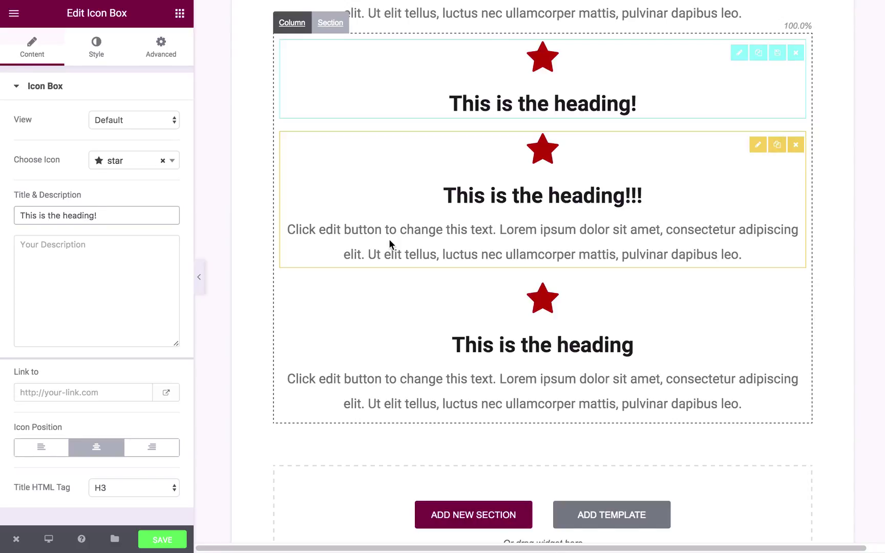
- Drag a Template widget into the empty area at the bottom of the page
left_click(179, 14)
scroll(72, 241, "down", 9)
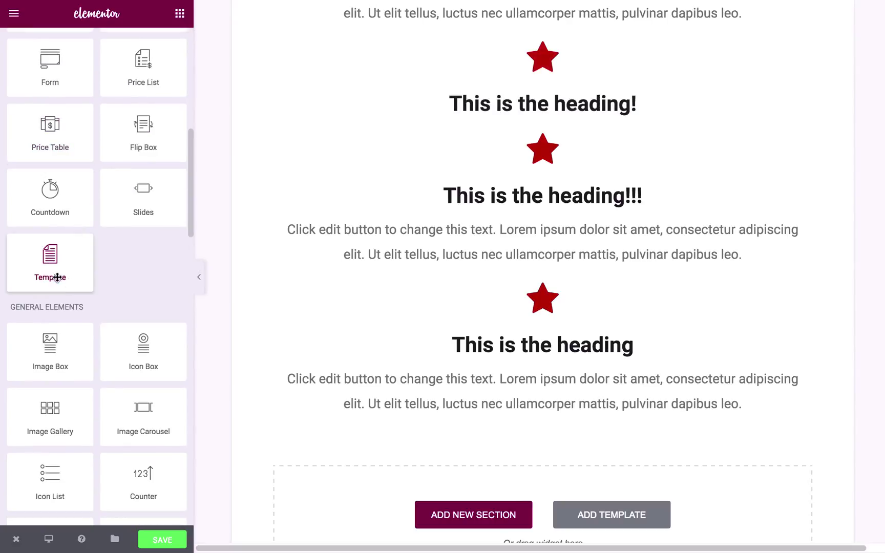
left_click_drag(40, 265, 516, 487)
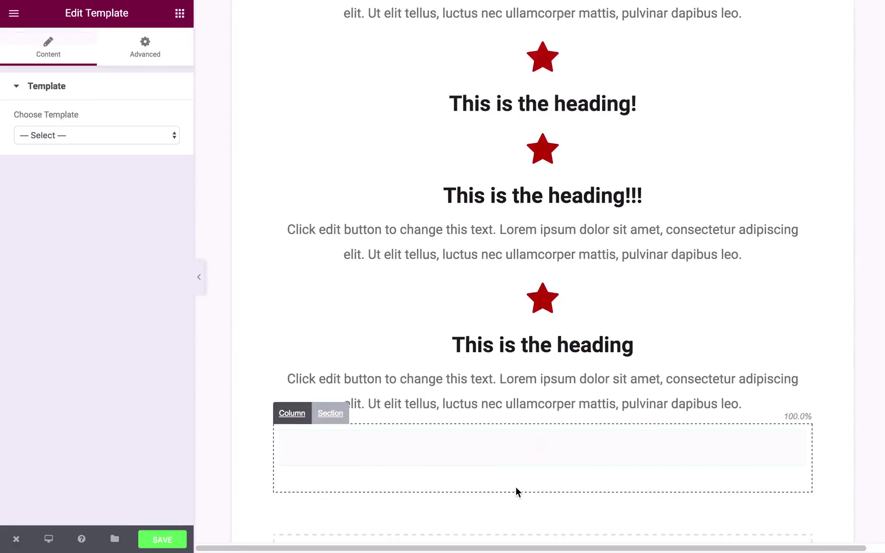
scroll(256, 275, "down", 3)
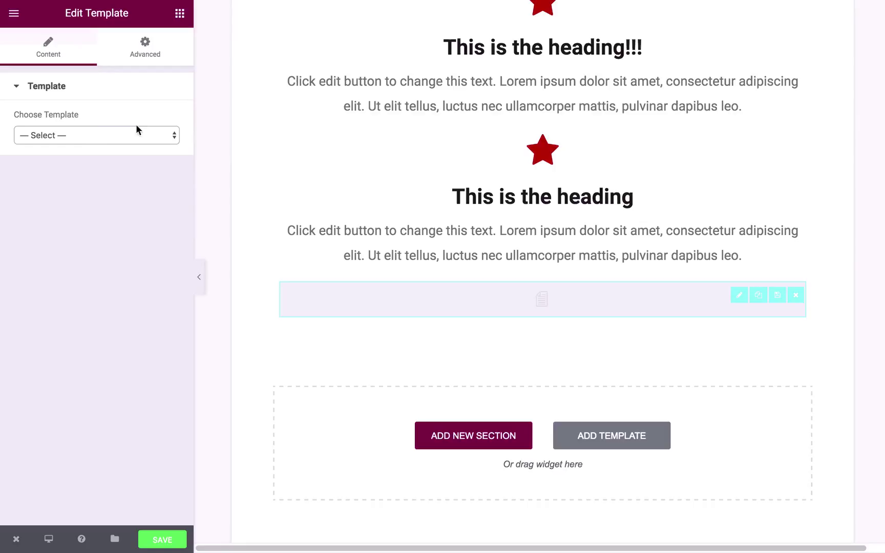
- Choose 'section (section)' as the widget's template and scroll to check the rendered icon boxes
left_click(84, 134)
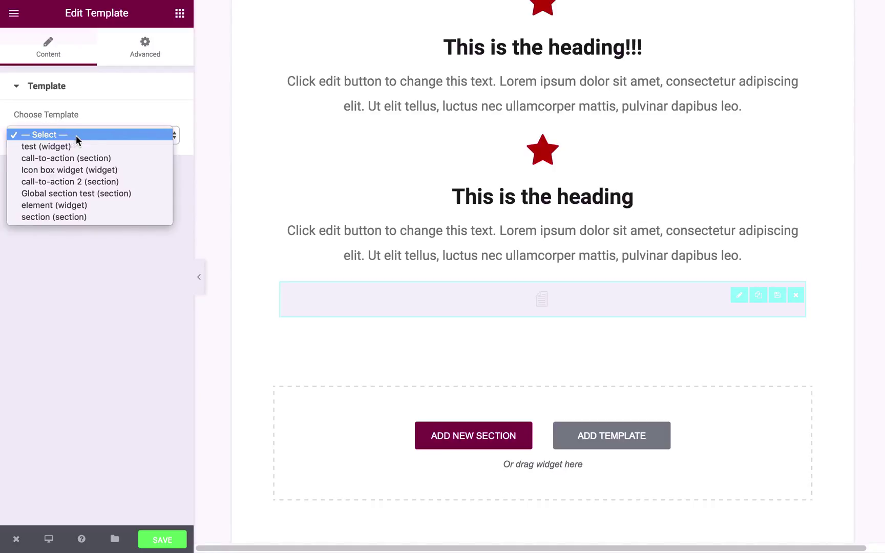
left_click(65, 217)
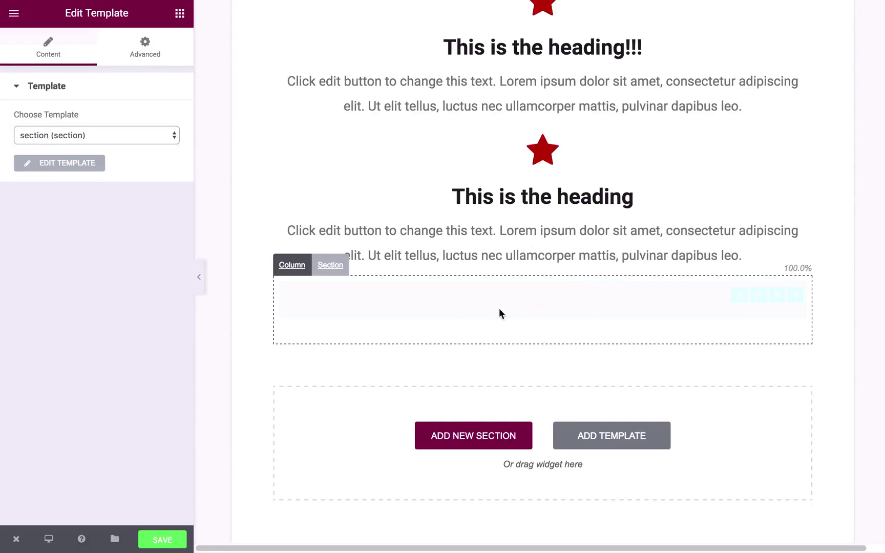
scroll(487, 371, "down", 3)
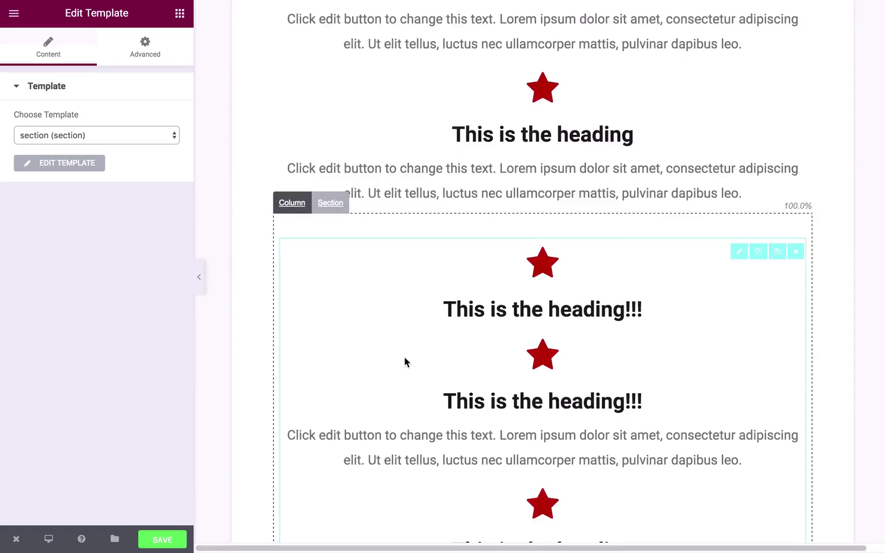
scroll(343, 262, "down", 3)
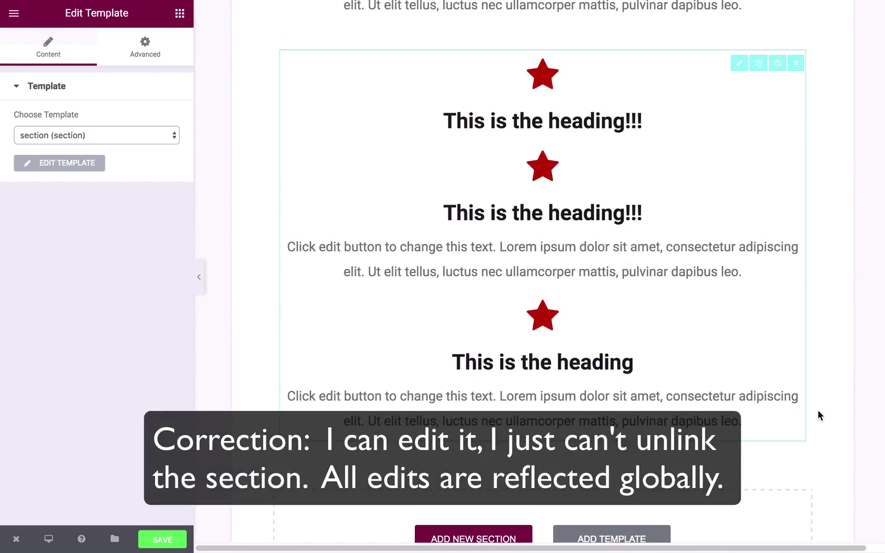
scroll(433, 215, "up", 2)
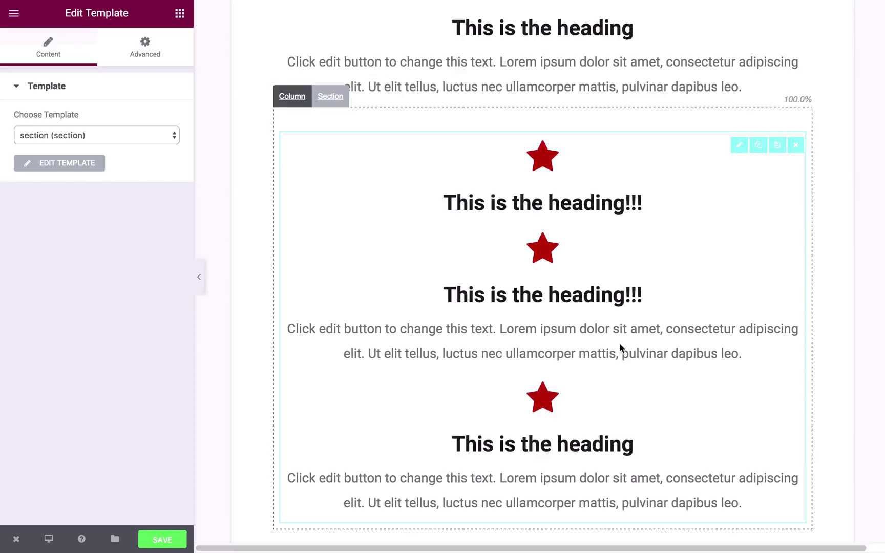
scroll(857, 329, "down", 5)
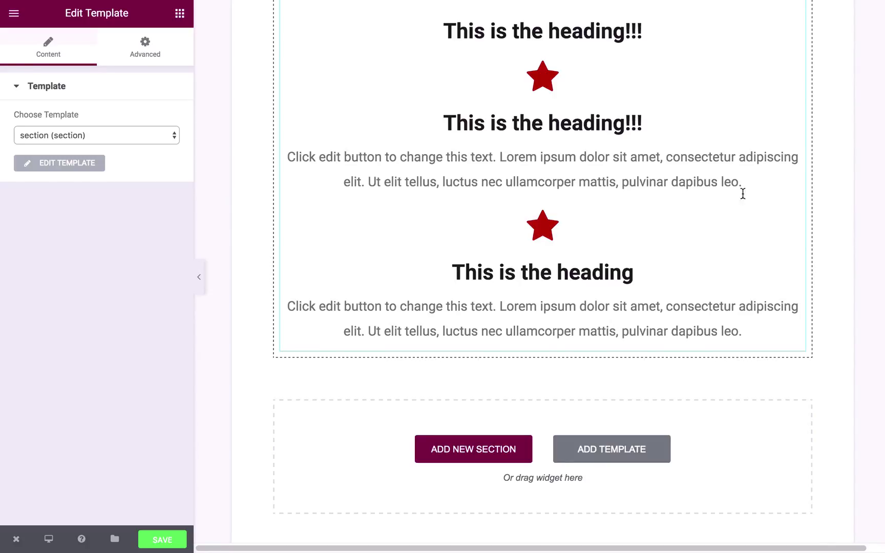
scroll(427, 311, "up", 9)
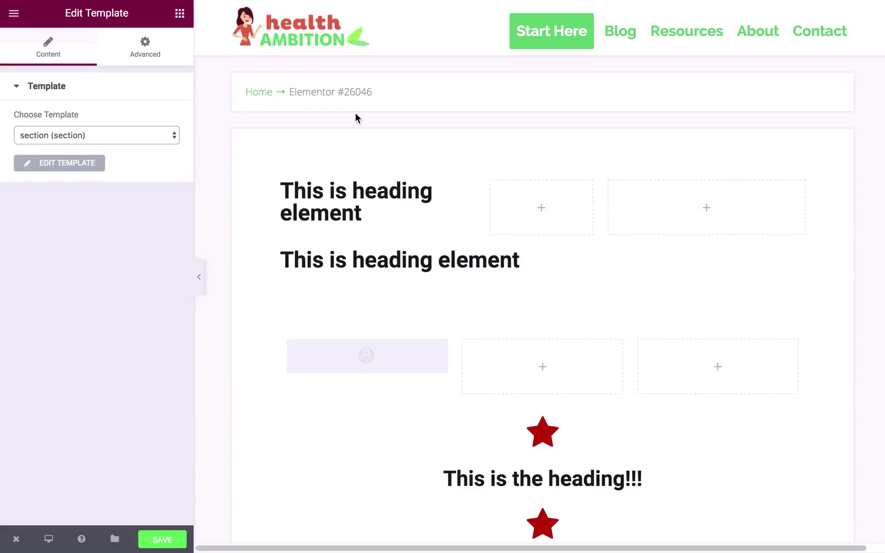
left_click(19, 23)
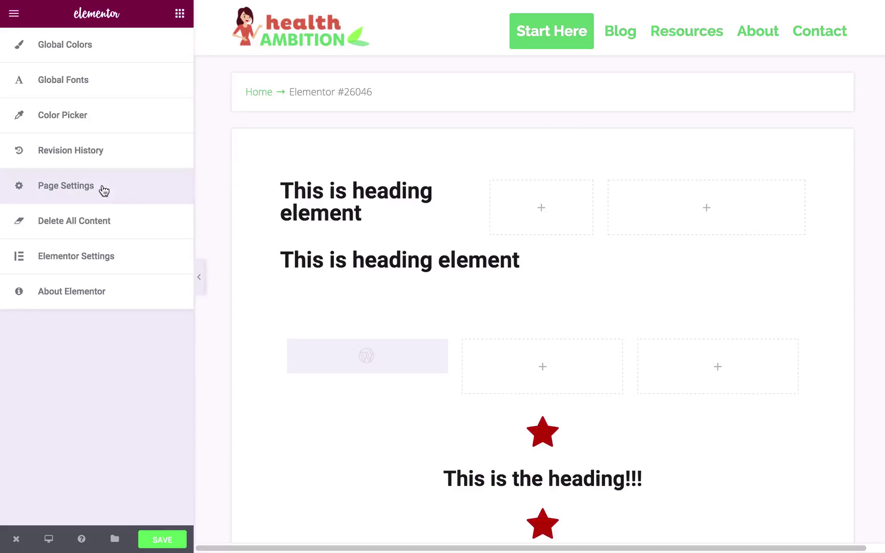
left_click(100, 220)
left_click(547, 320)
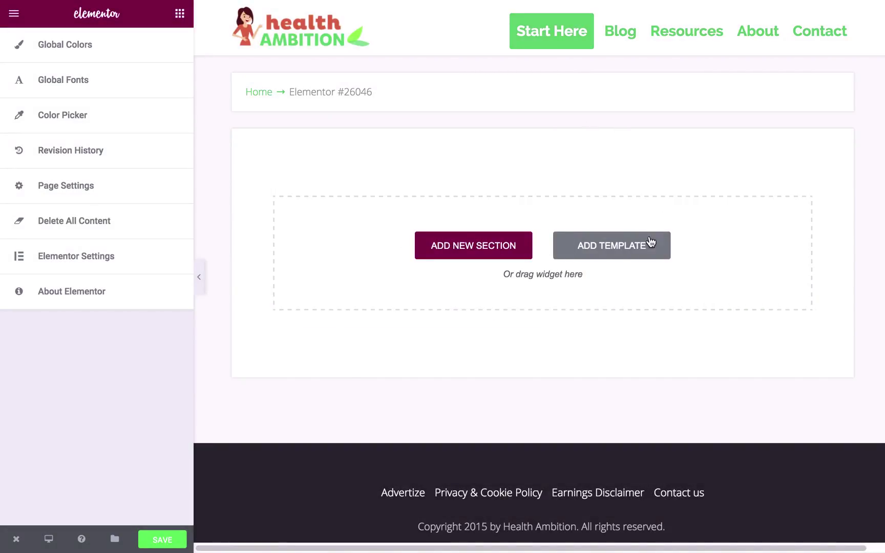
left_click(613, 251)
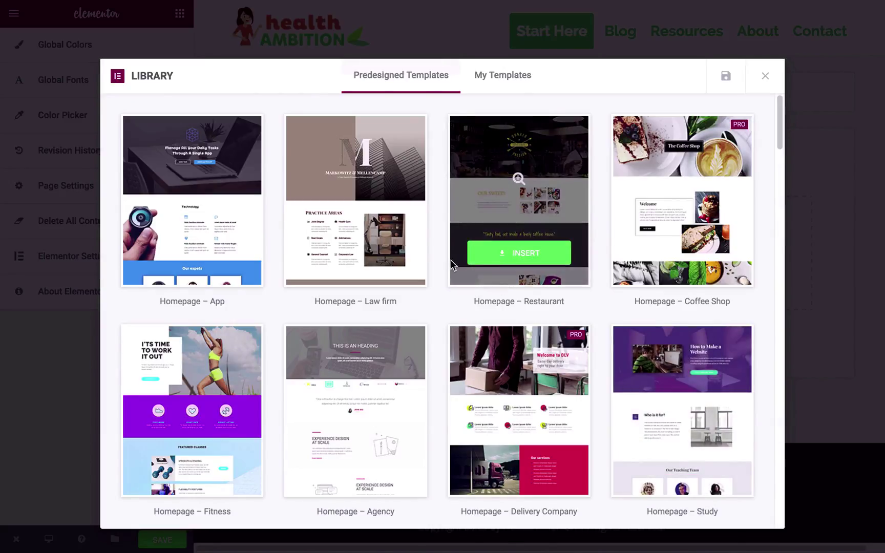
scroll(516, 178, "down", 5)
scroll(318, 199, "down", 18)
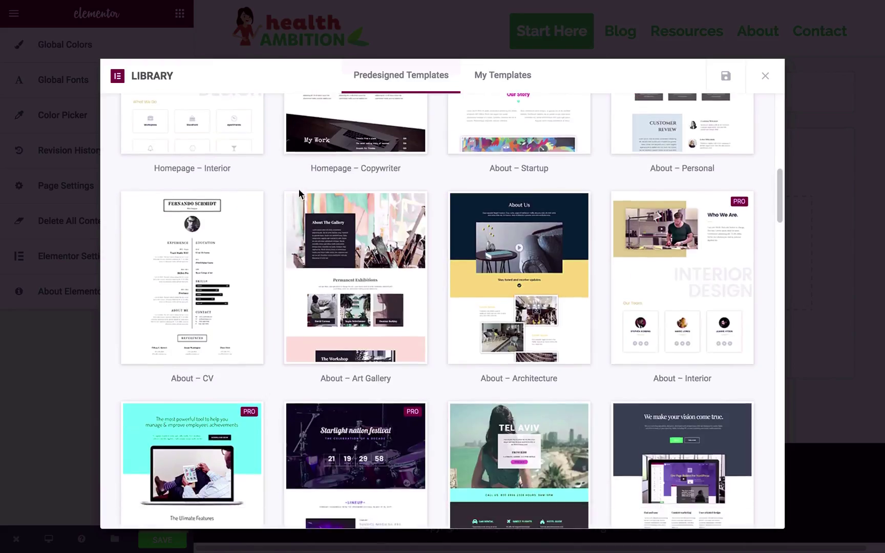
scroll(464, 224, "down", 15)
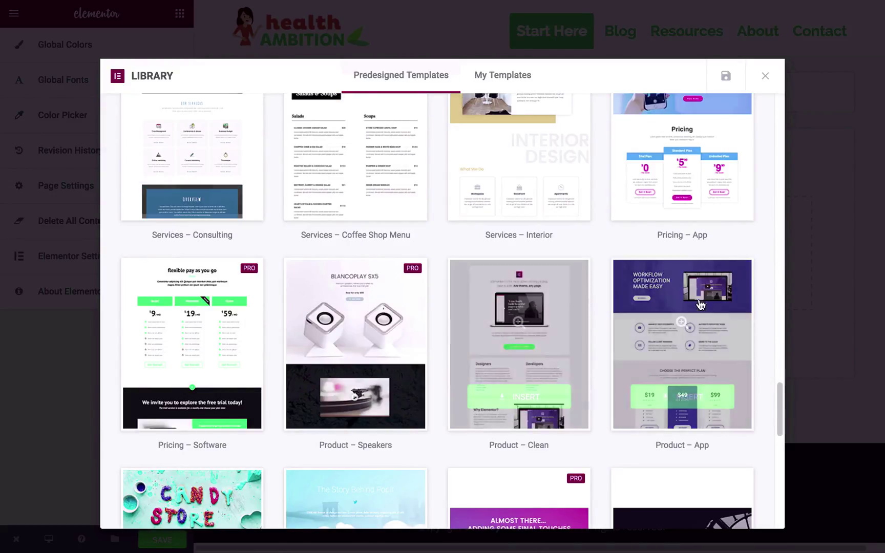
scroll(682, 320, "up", 3)
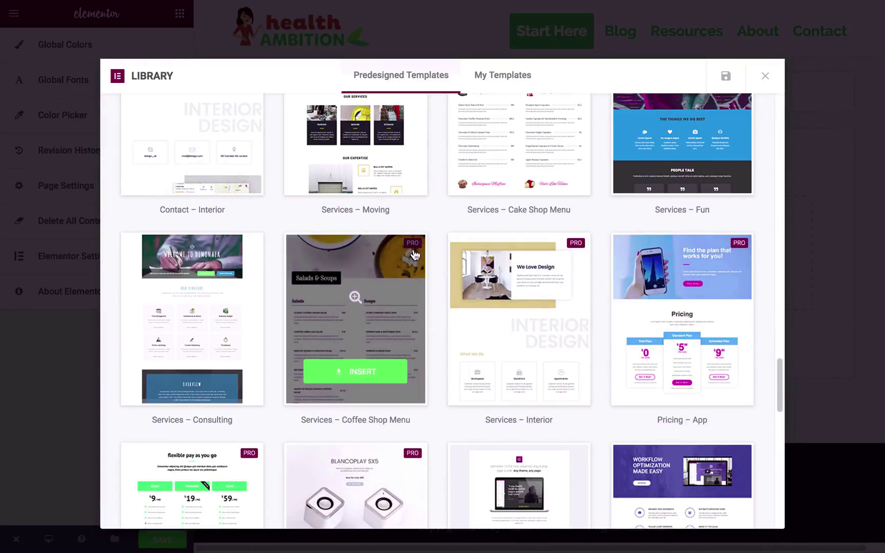
scroll(399, 261, "down", 8)
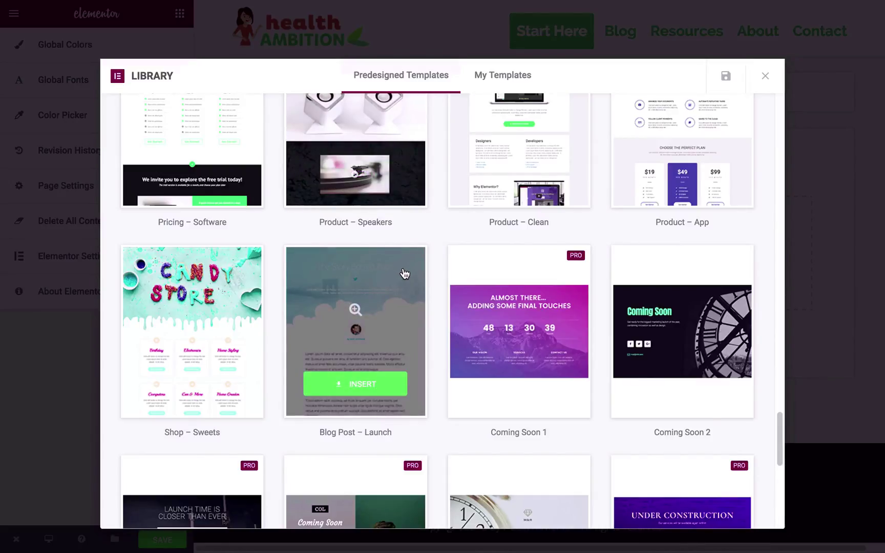
scroll(403, 270, "down", 1)
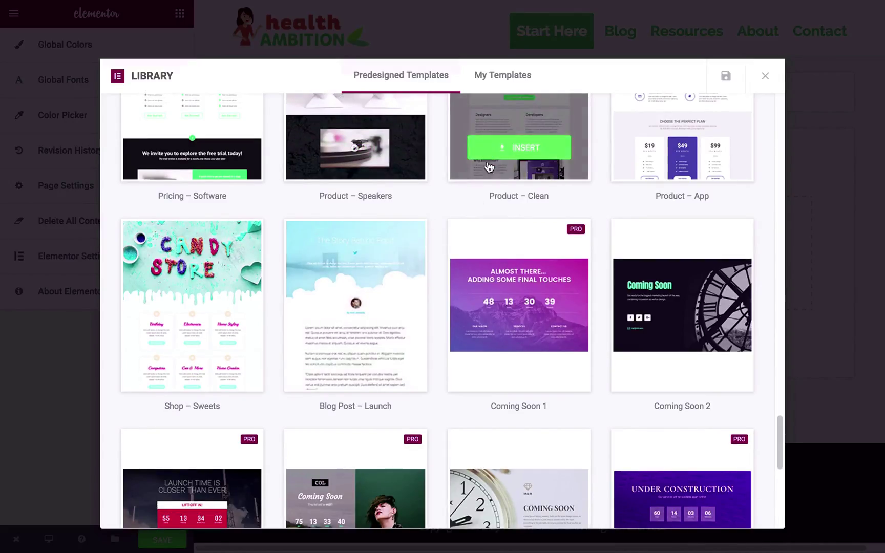
scroll(482, 191, "down", 5)
scroll(481, 191, "up", 1)
scroll(538, 207, "down", 5)
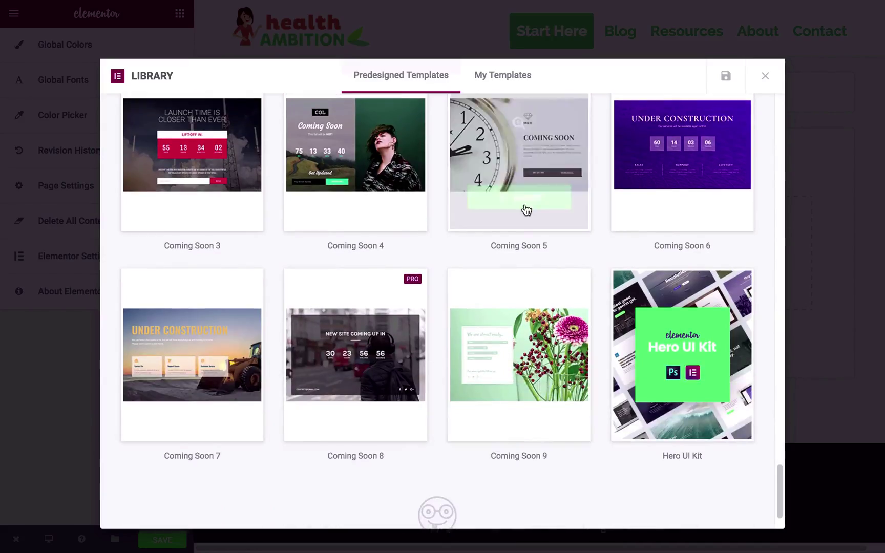
scroll(438, 244, "up", 20)
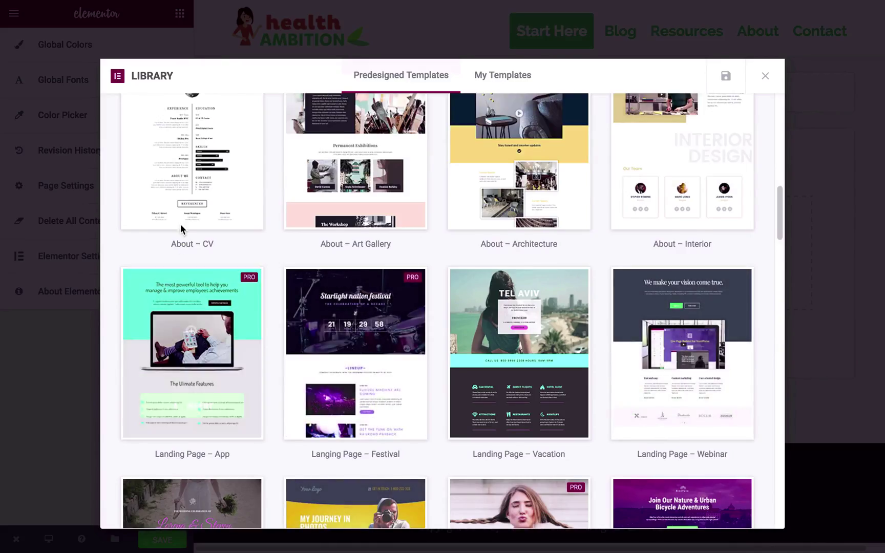
scroll(411, 237, "up", 15)
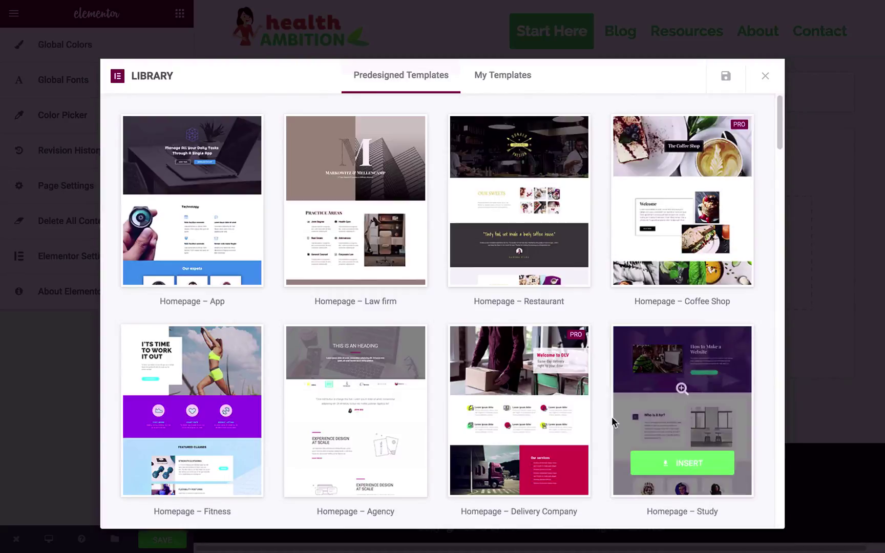
scroll(356, 266, "down", 7)
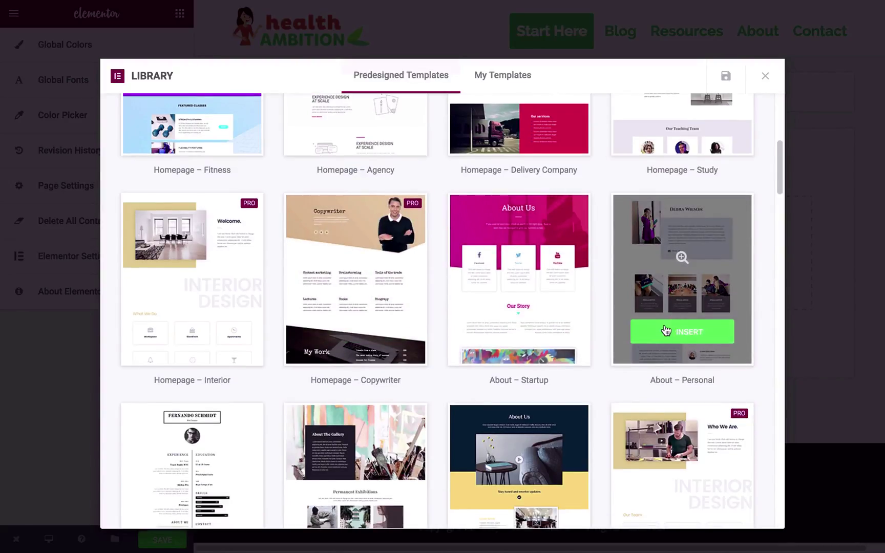
scroll(655, 302, "down", 4)
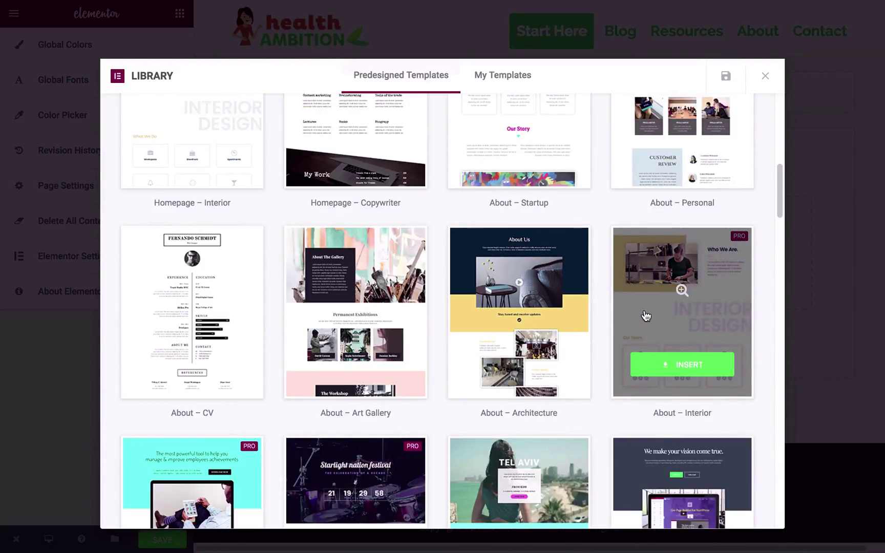
scroll(645, 316, "down", 10)
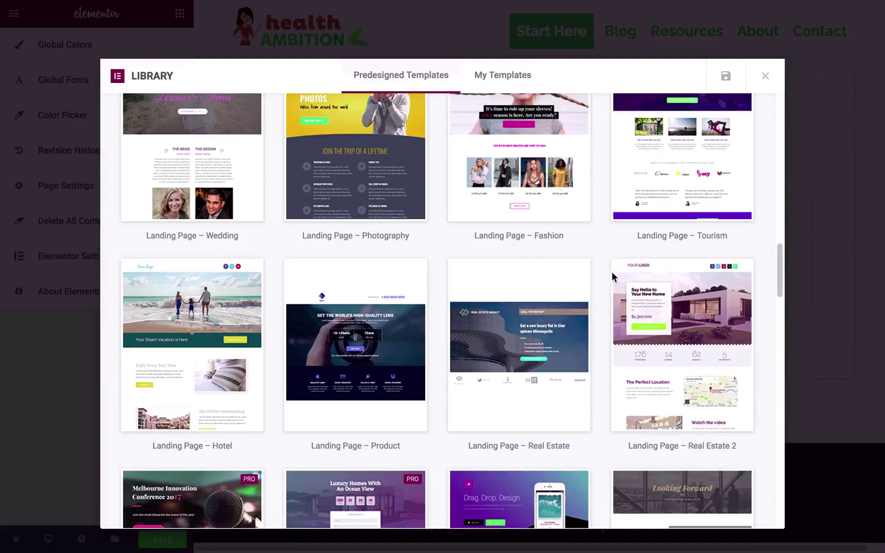
scroll(630, 350, "down", 6)
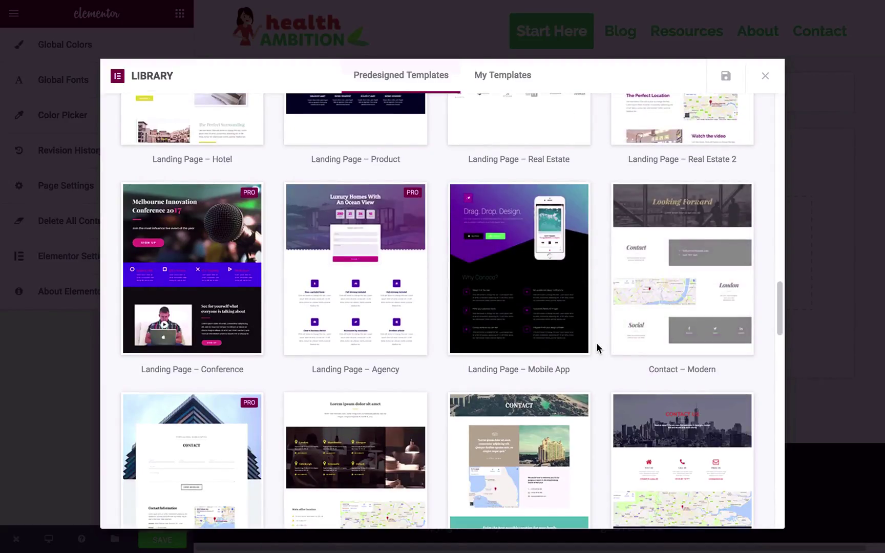
mouse_move(533, 230)
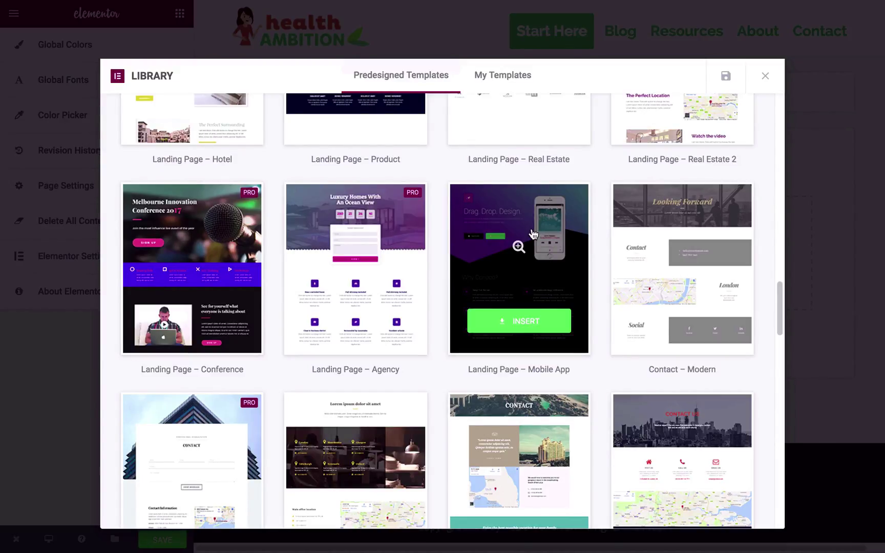
- Insert the Landing Page – Mobile App template and scroll through its 'Drag. Drop. Design.' hero page
left_click(513, 315)
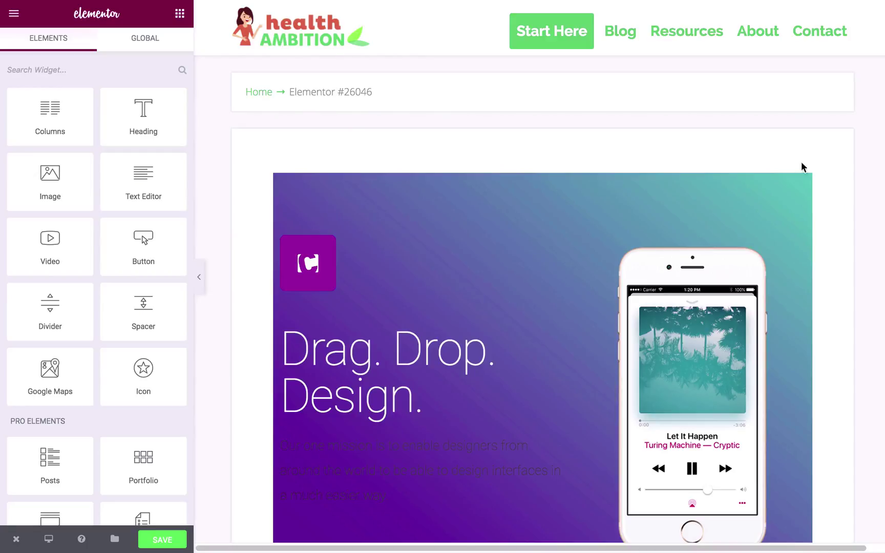
scroll(820, 256, "down", 15)
scroll(786, 261, "down", 10)
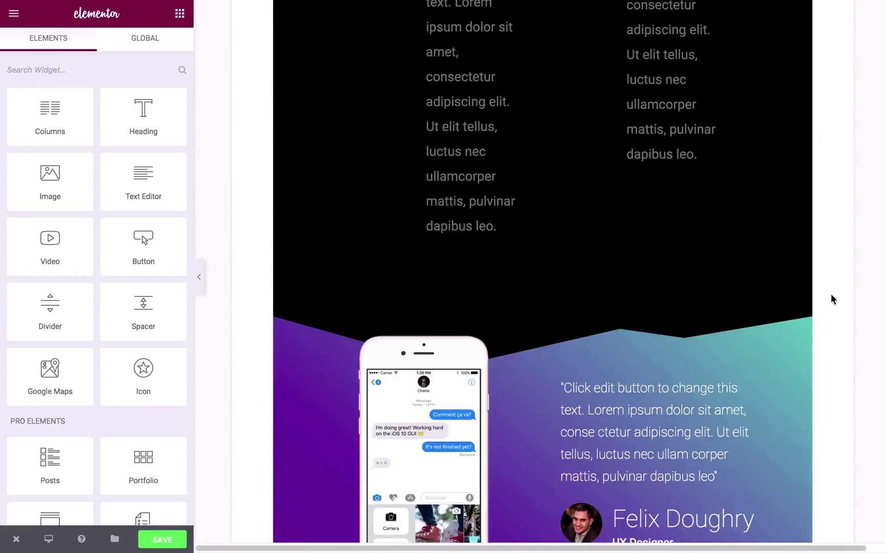
scroll(829, 299, "up", 10)
scroll(828, 299, "up", 15)
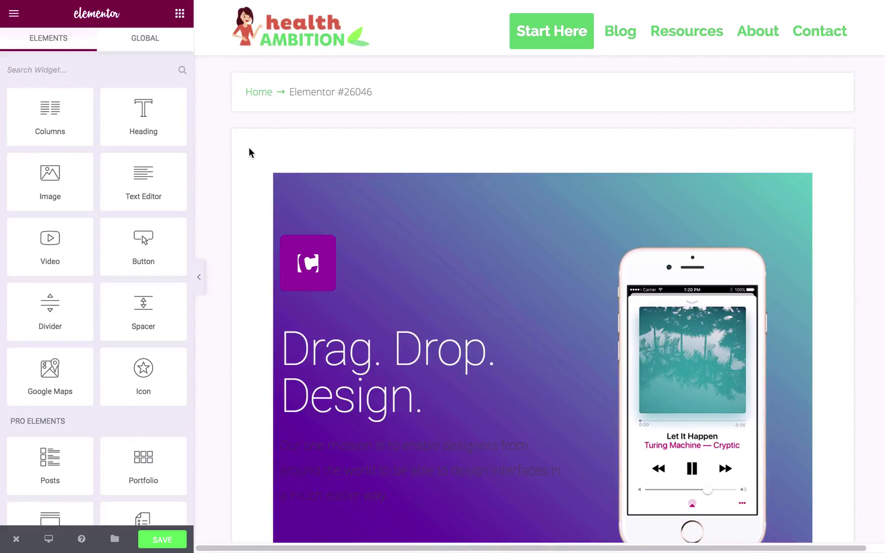
scroll(267, 321, "down", 8)
scroll(264, 313, "up", 8)
- Set the page's Template to Elementor Canvas in Page Settings
left_click(17, 16)
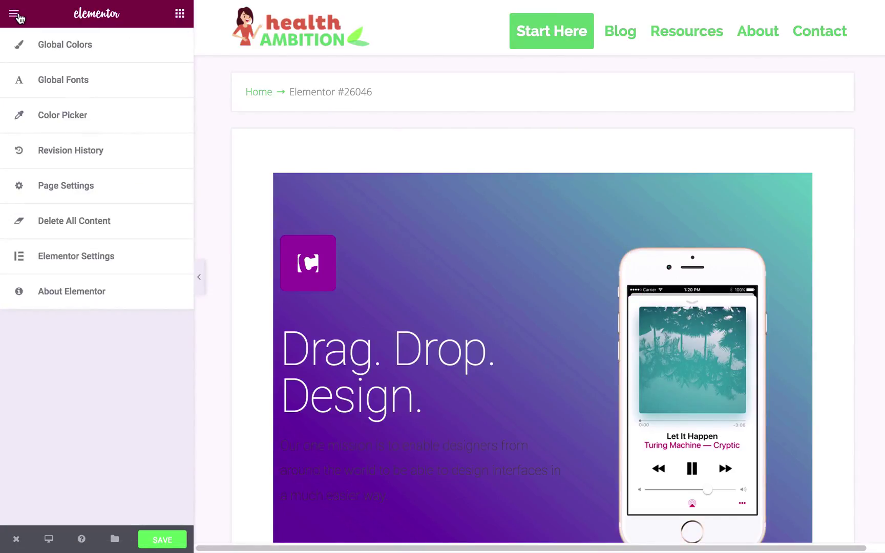
left_click(73, 187)
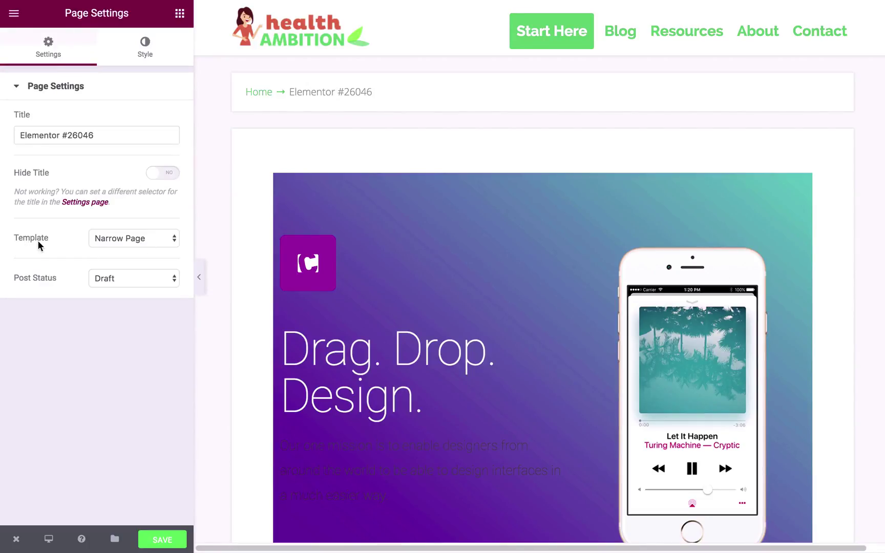
left_click(115, 240)
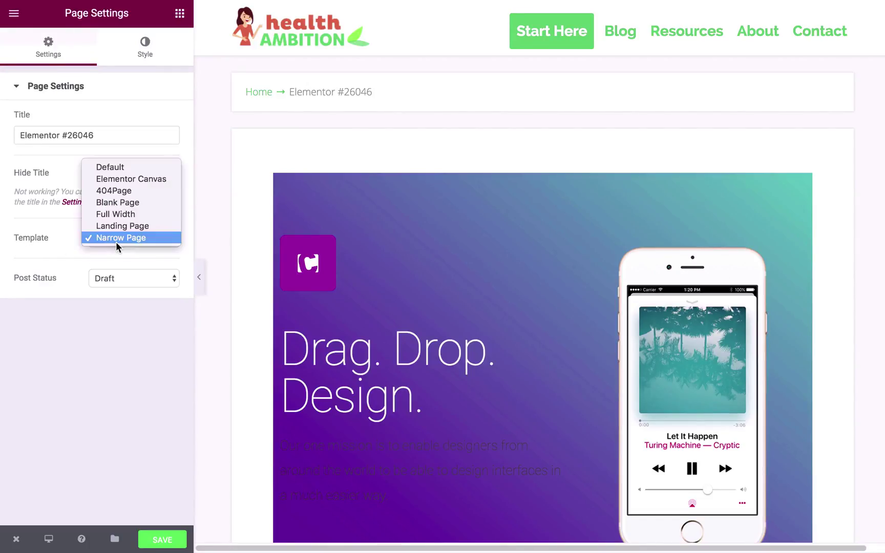
left_click(140, 180)
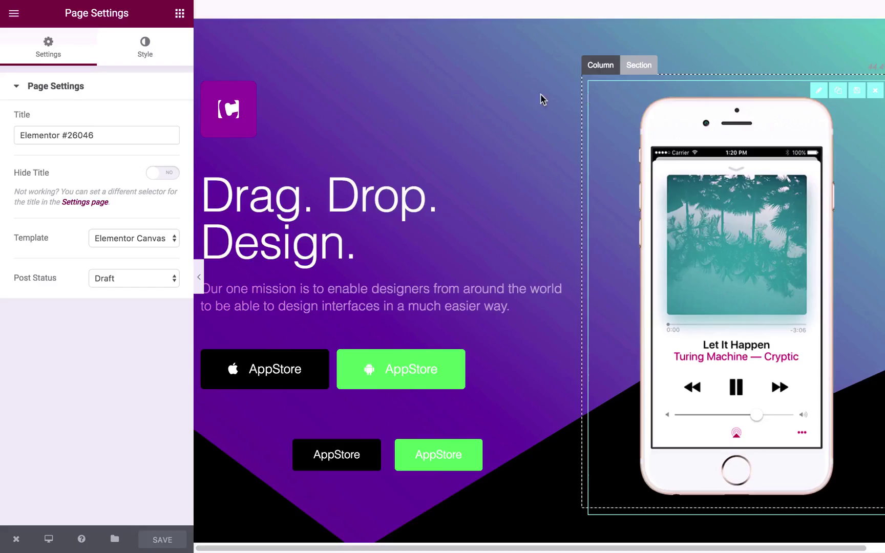
- Collapse the editor panel to preview the full-width Canvas page, then restore Page Settings
left_click(199, 277)
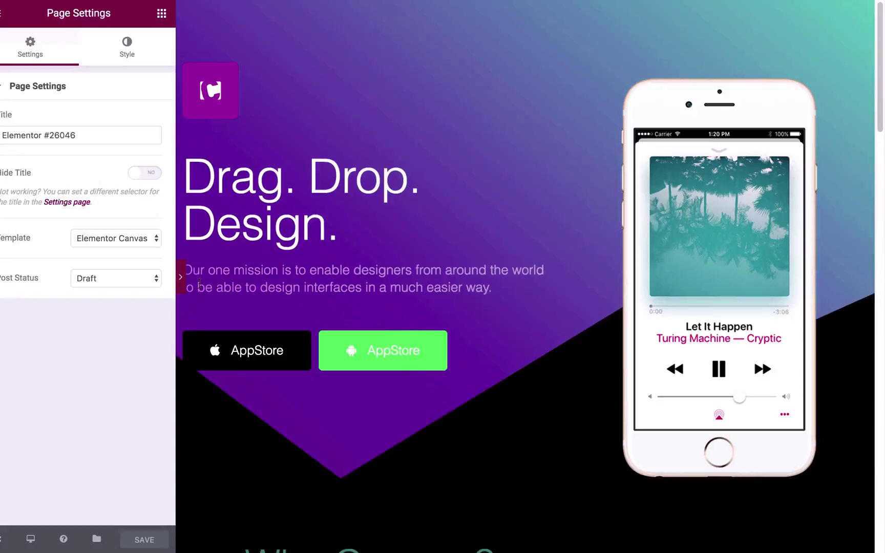
scroll(395, 211, "down", 20)
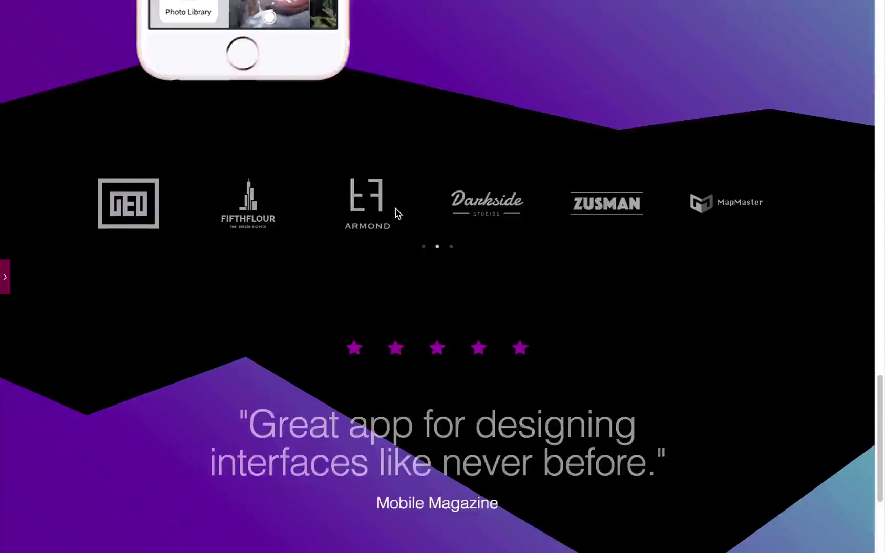
scroll(395, 213, "up", 10)
scroll(396, 214, "up", 15)
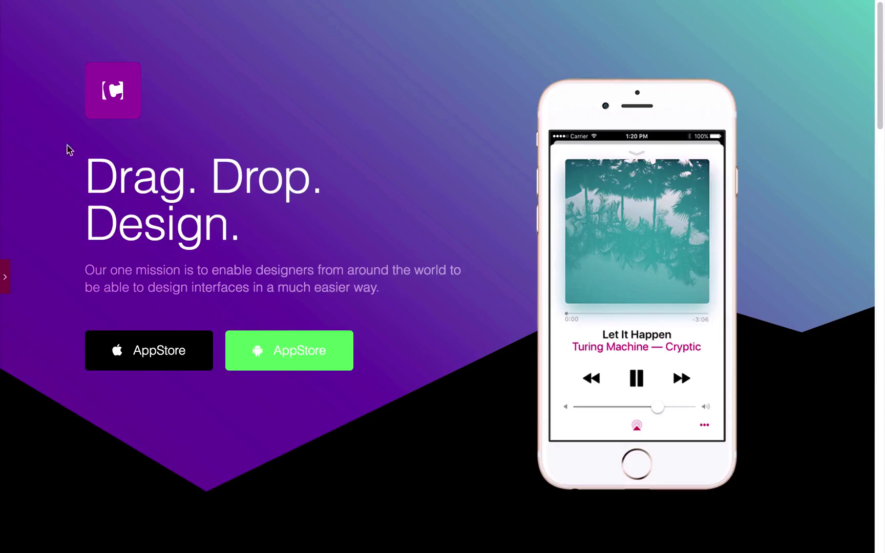
left_click(7, 279)
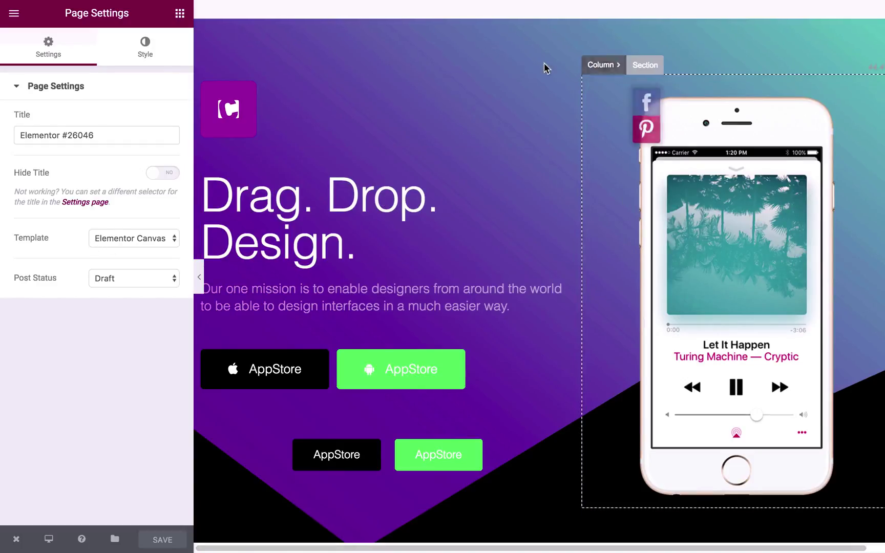
left_click(200, 277)
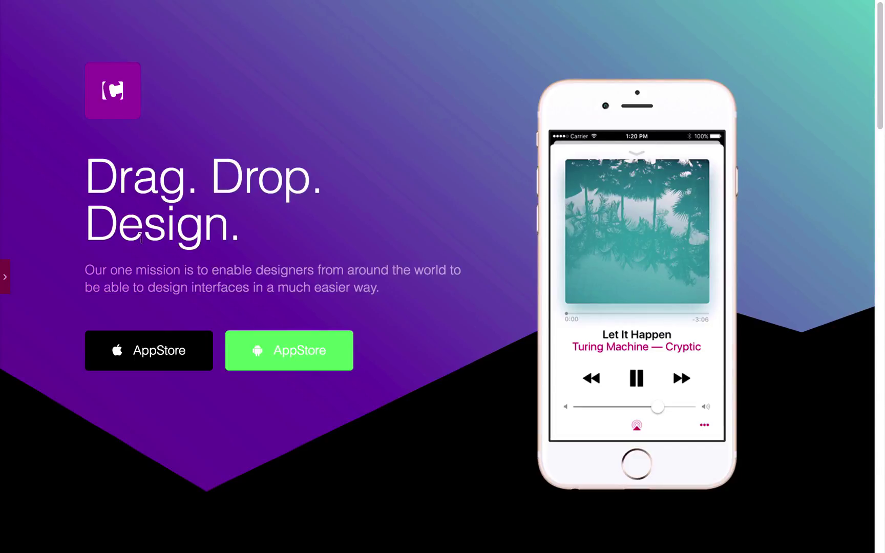
left_click(8, 286)
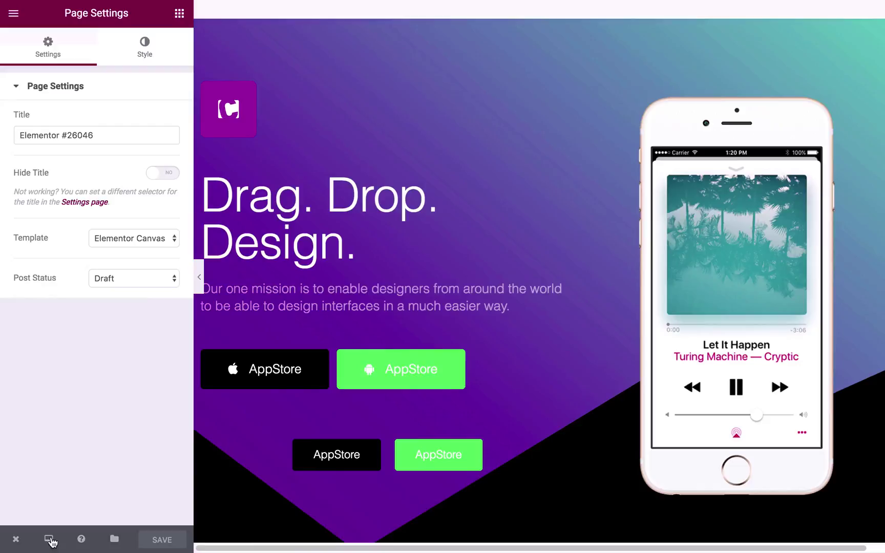
left_click(82, 539)
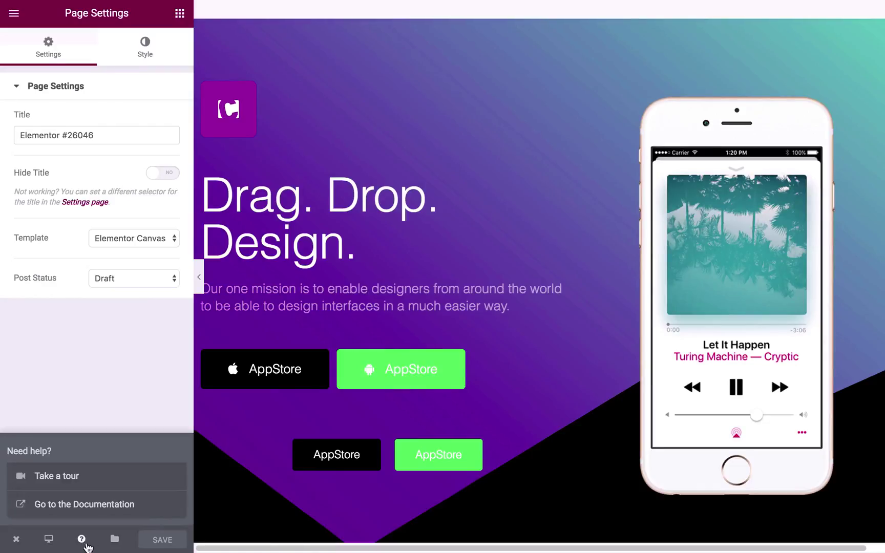
mouse_move(115, 547)
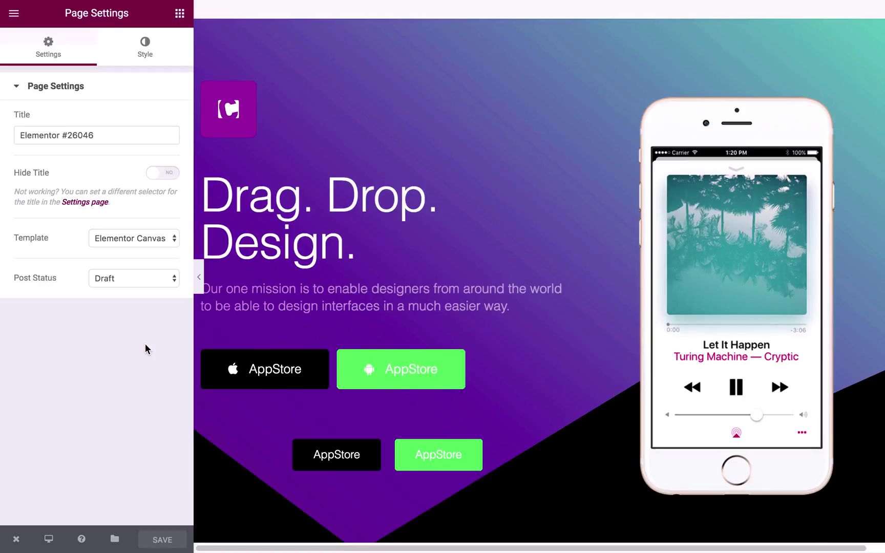
- In Mobile preview, give the 'Drag. Drop. Design.' heading an unlinked 50 px bottom margin, then return to Desktop
left_click(48, 539)
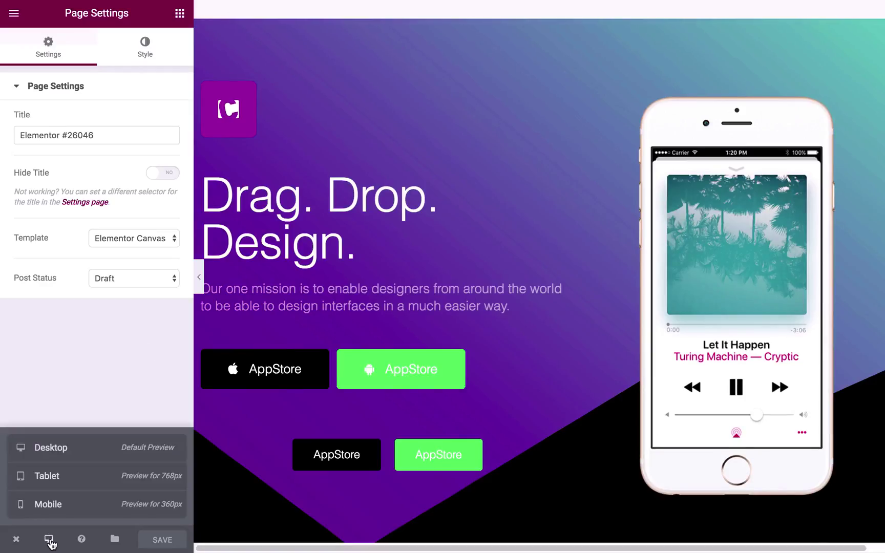
left_click(73, 512)
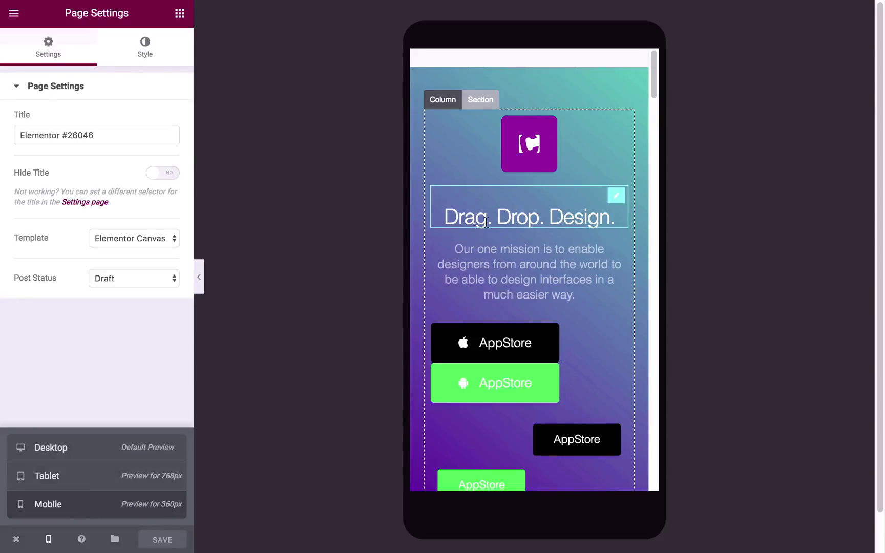
left_click(523, 224)
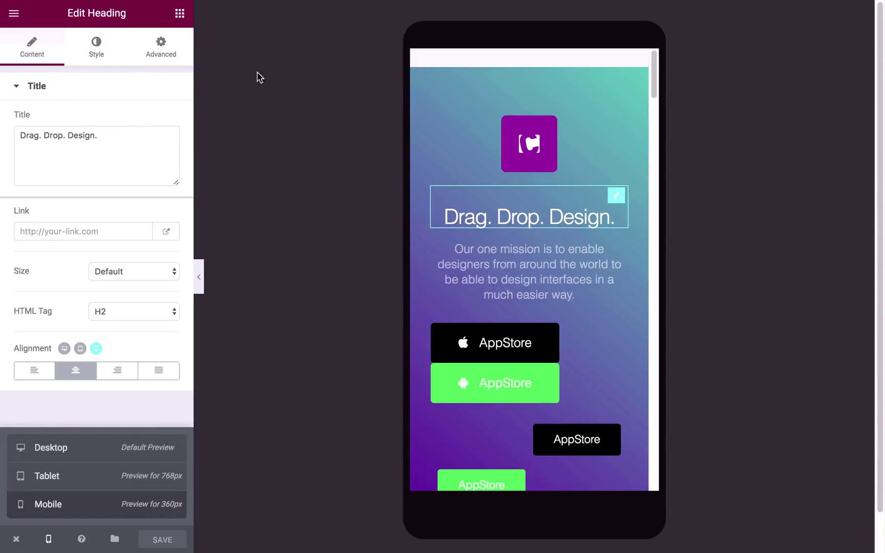
left_click(162, 52)
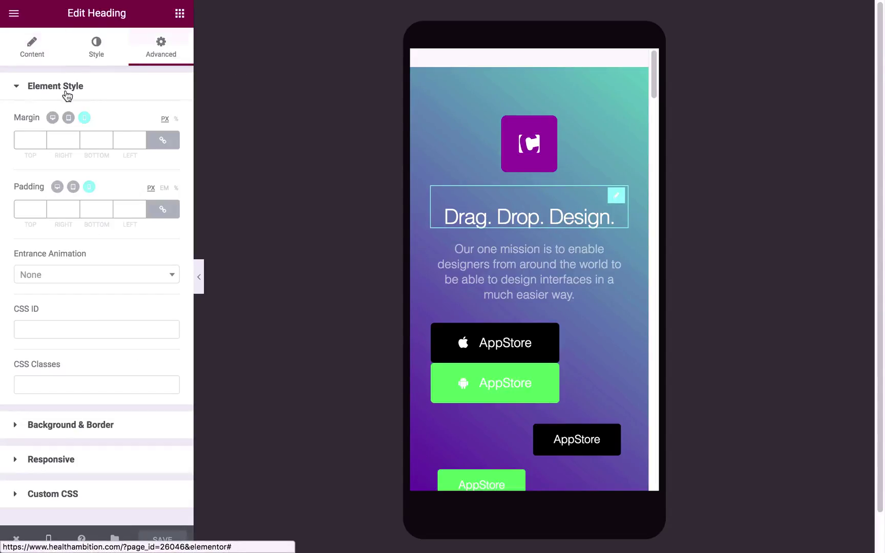
left_click(164, 145)
left_click(89, 140)
type("50")
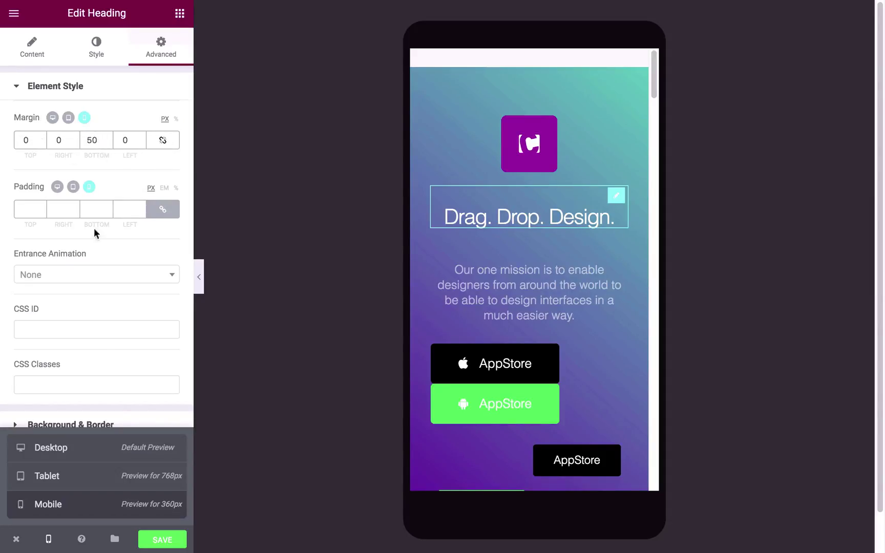
left_click(64, 450)
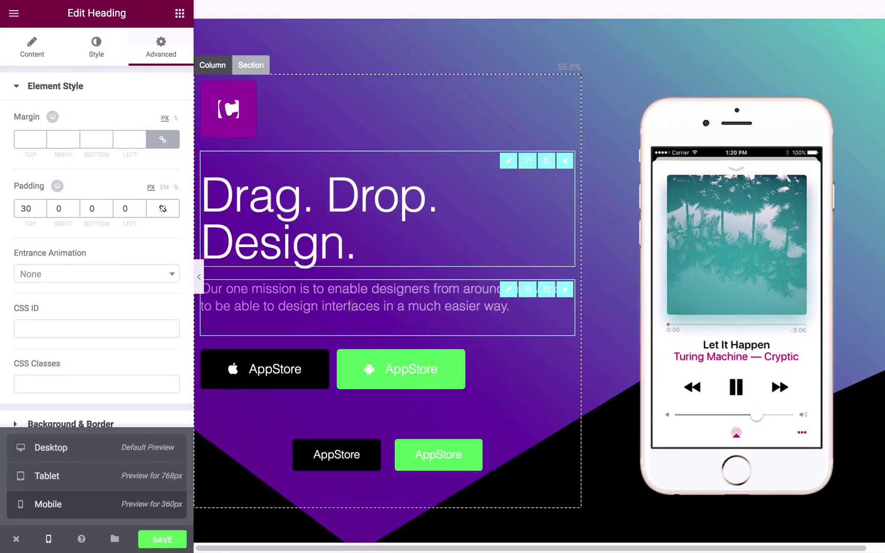
- Turn on Hide On Mobile in the purple logo icon's Advanced > Responsive settings
left_click(308, 428)
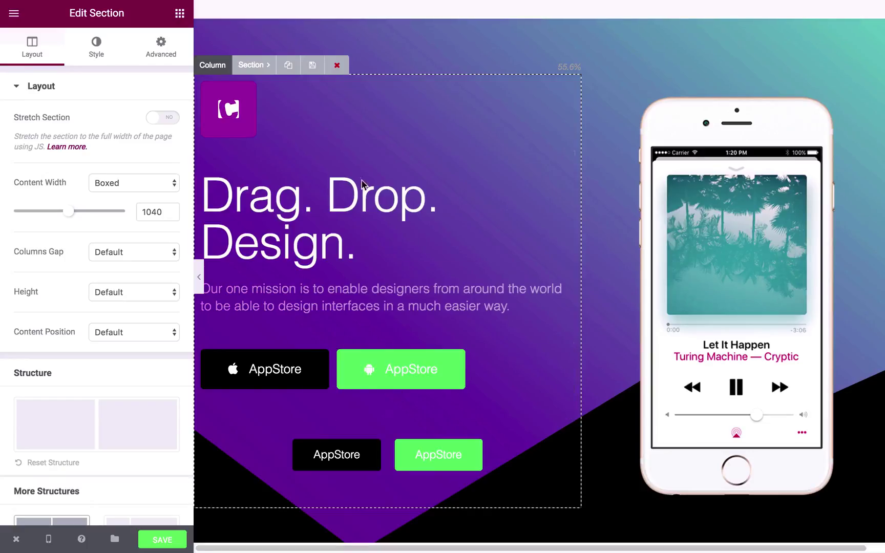
left_click(237, 109)
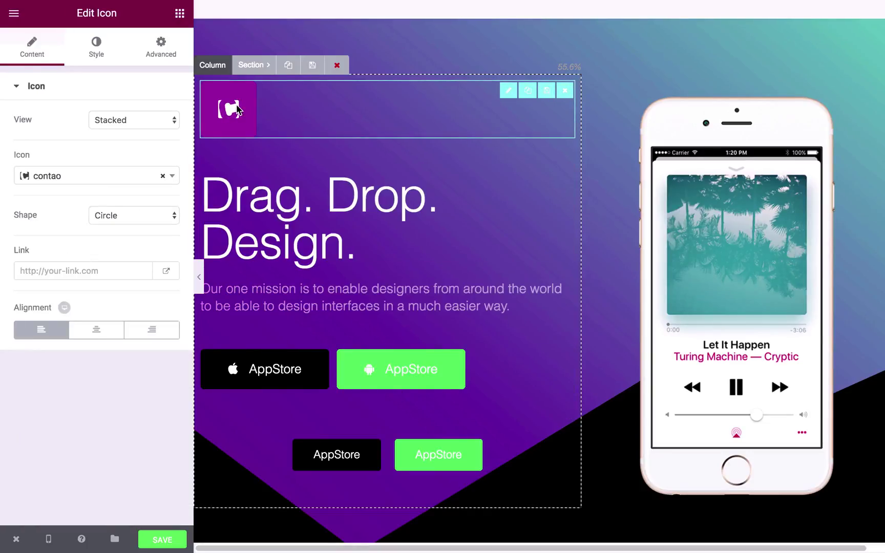
left_click(162, 52)
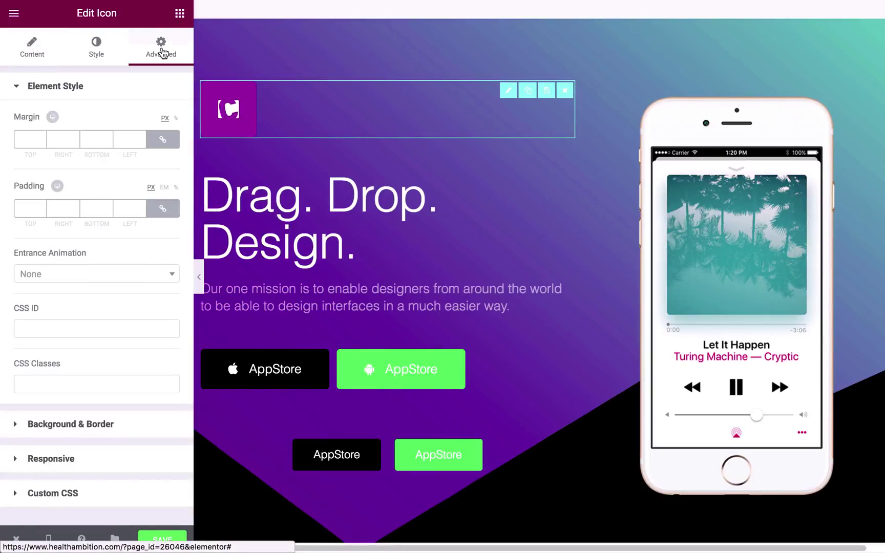
left_click(56, 459)
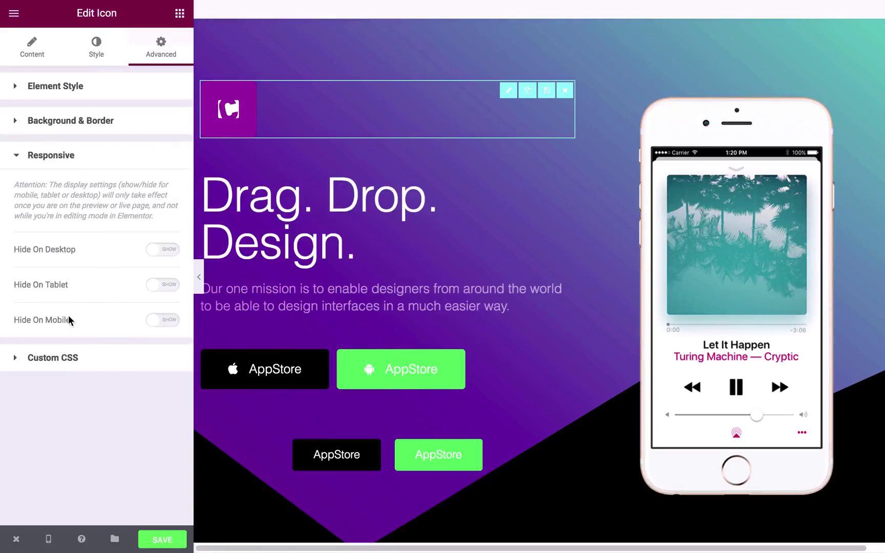
left_click(163, 320)
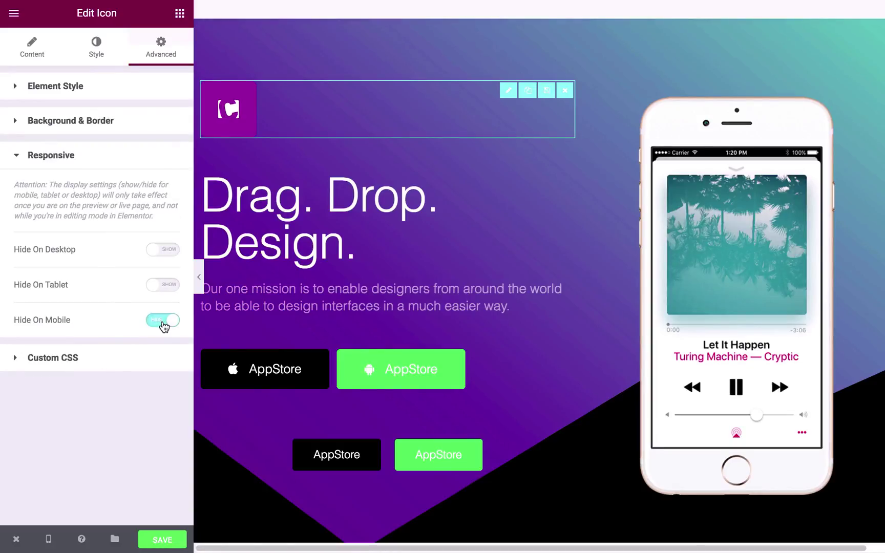
- Check the hidden icon in Mobile preview with the panel collapsed, then switch back to Desktop
left_click(50, 540)
left_click(60, 505)
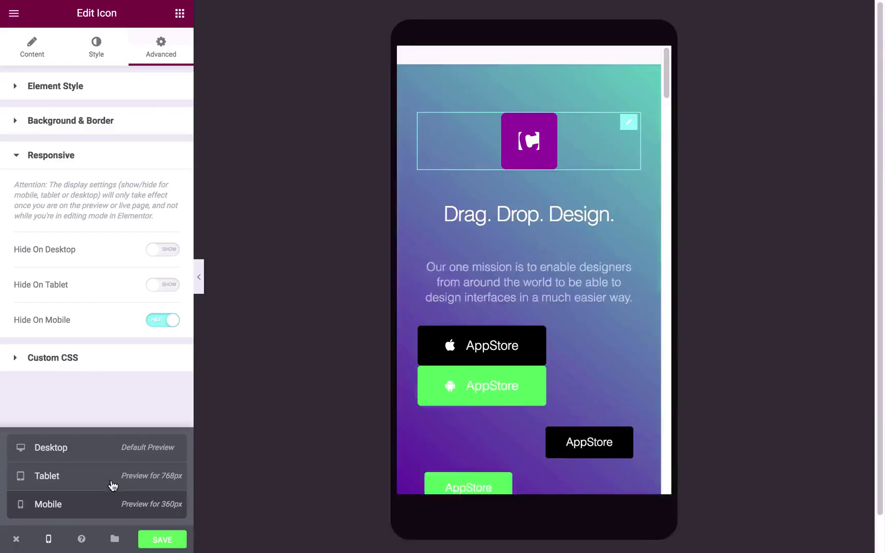
left_click(199, 283)
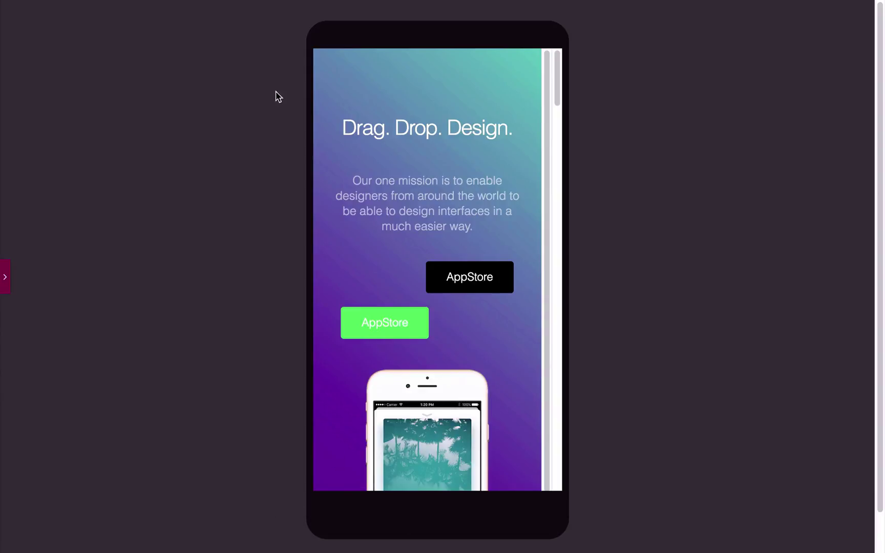
left_click(6, 287)
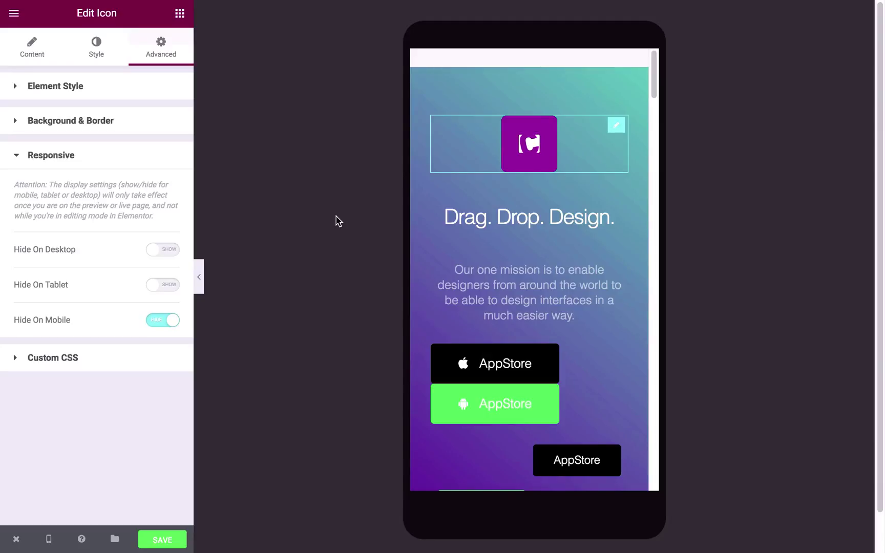
left_click(49, 539)
left_click(57, 450)
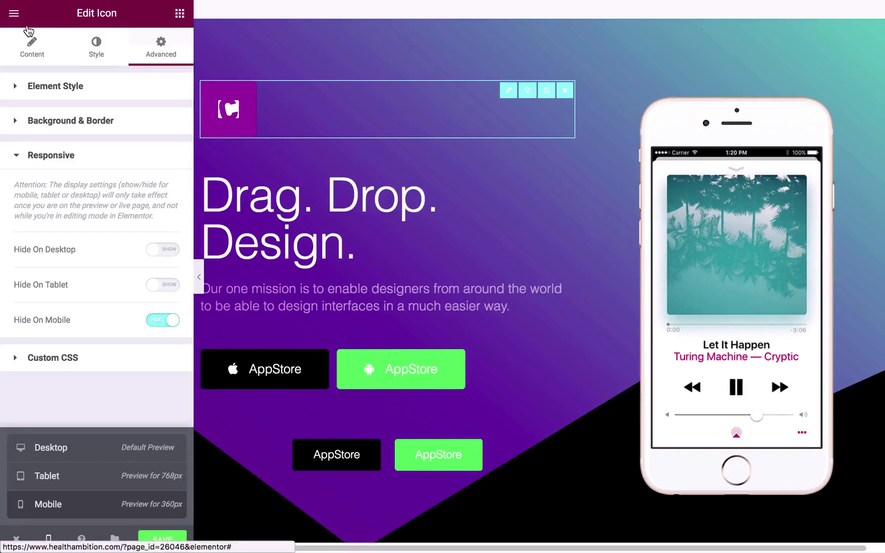
- Open Revision History and load the revision from 13 mins ago
left_click(15, 16)
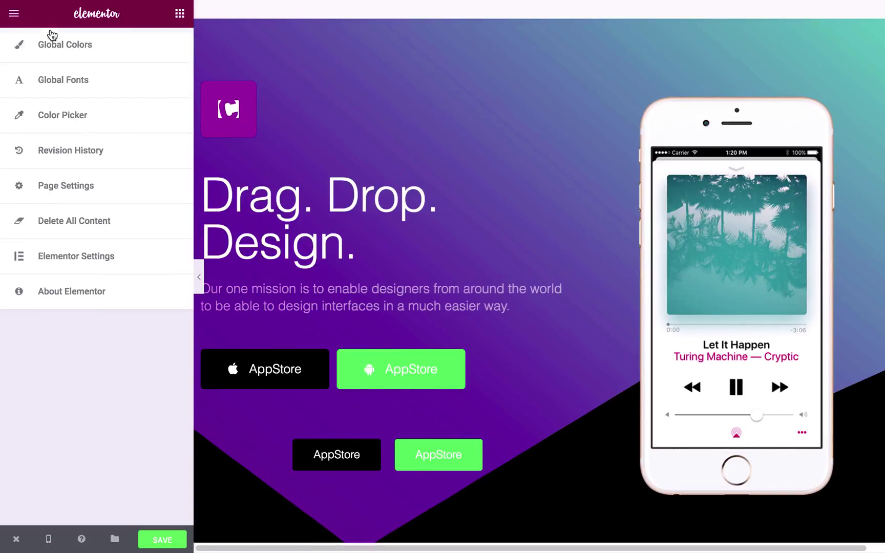
left_click(77, 154)
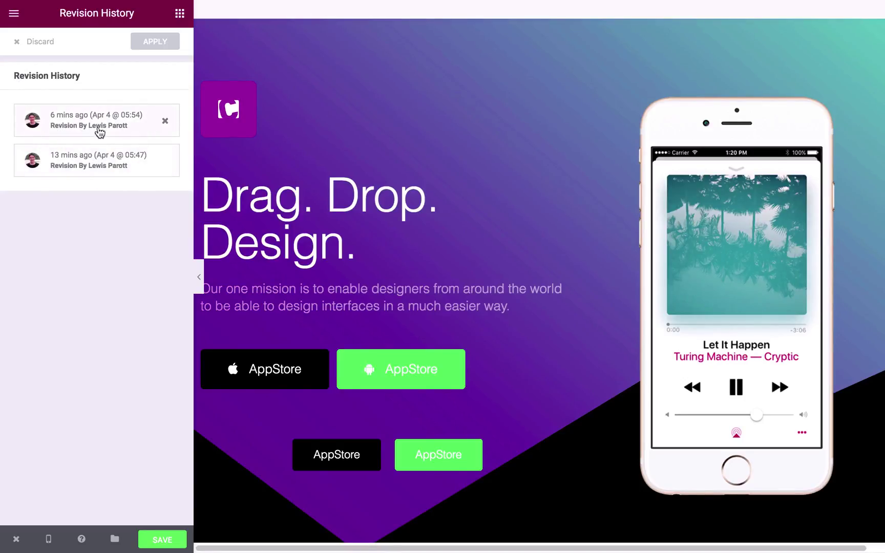
left_click(78, 164)
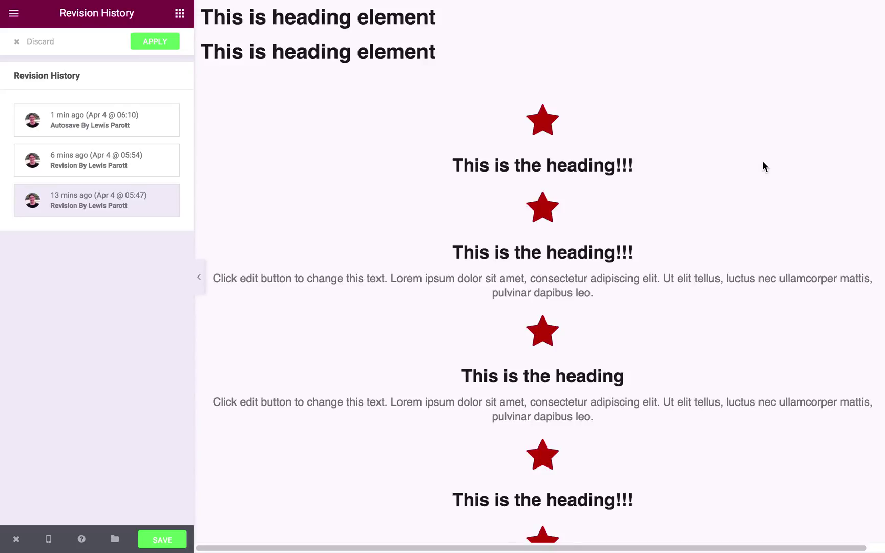
- Go to the Add Plugins tab and highlight the 'elementor' search term and By Elementor.com credit
mouse_move(421, 6)
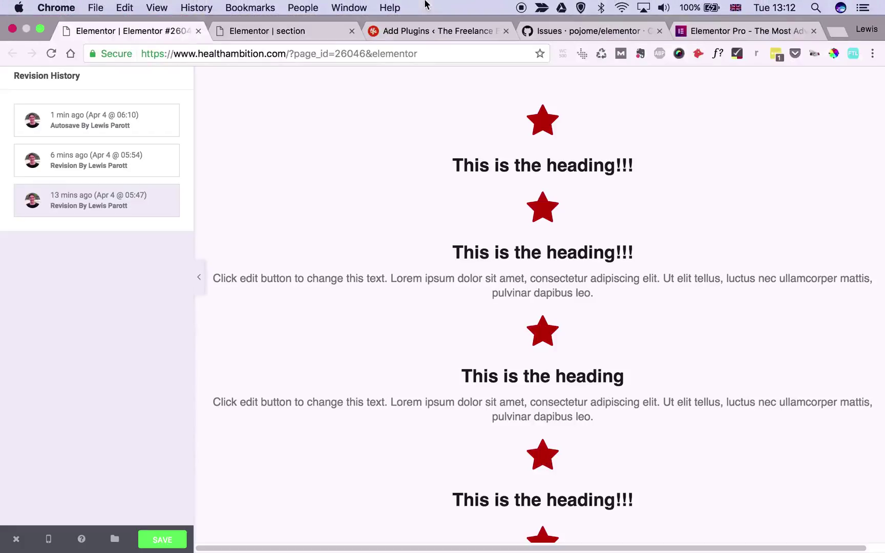
left_click(413, 32)
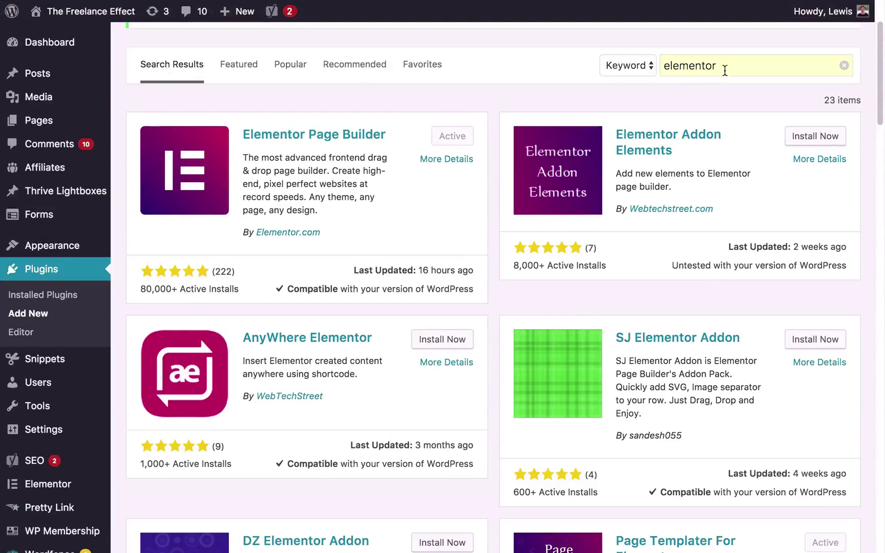
left_click_drag(725, 70, 662, 67)
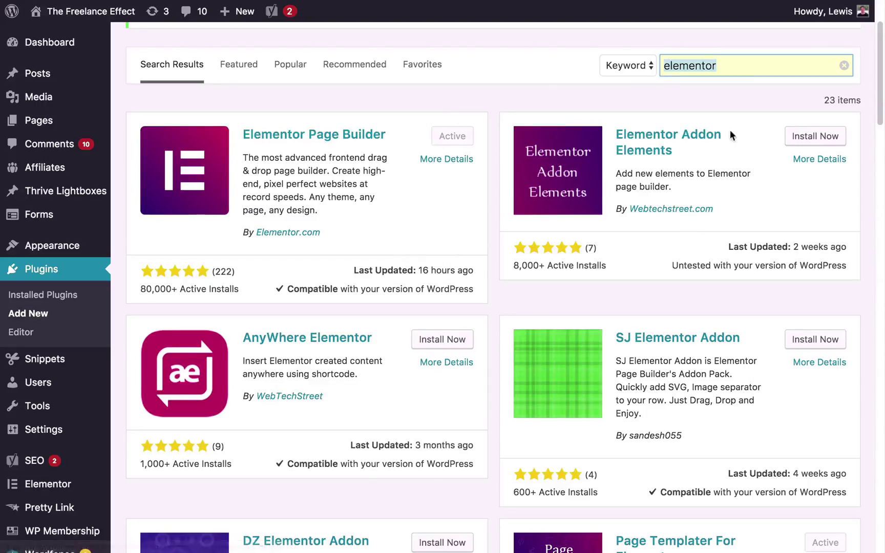
scroll(731, 134, "down", 3)
left_click_drag(332, 144, 243, 139)
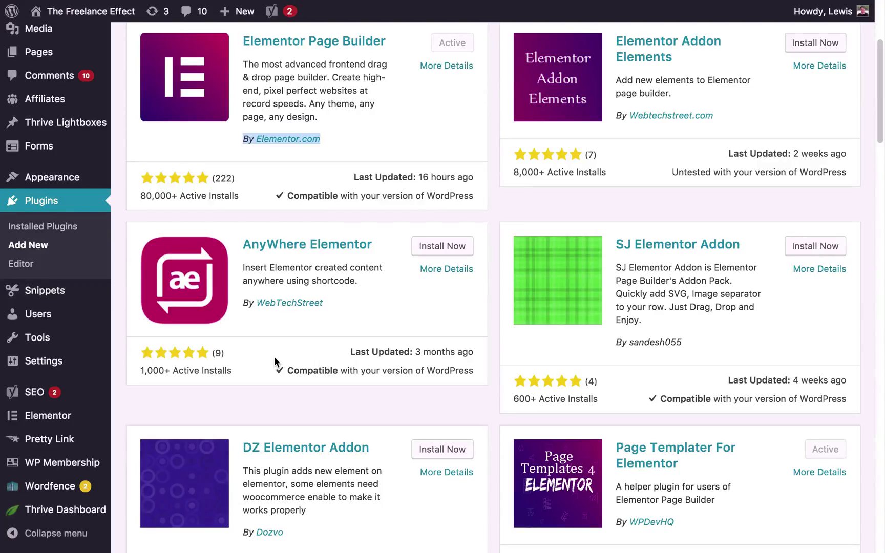
scroll(493, 235, "down", 2)
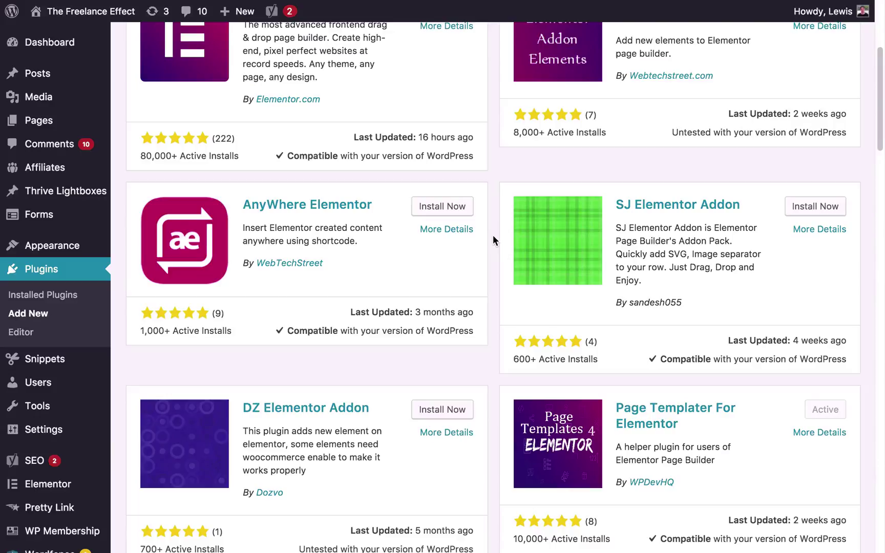
- Switch to the Issues · pojome/elementor tab and scroll the open issues list
mouse_move(589, 3)
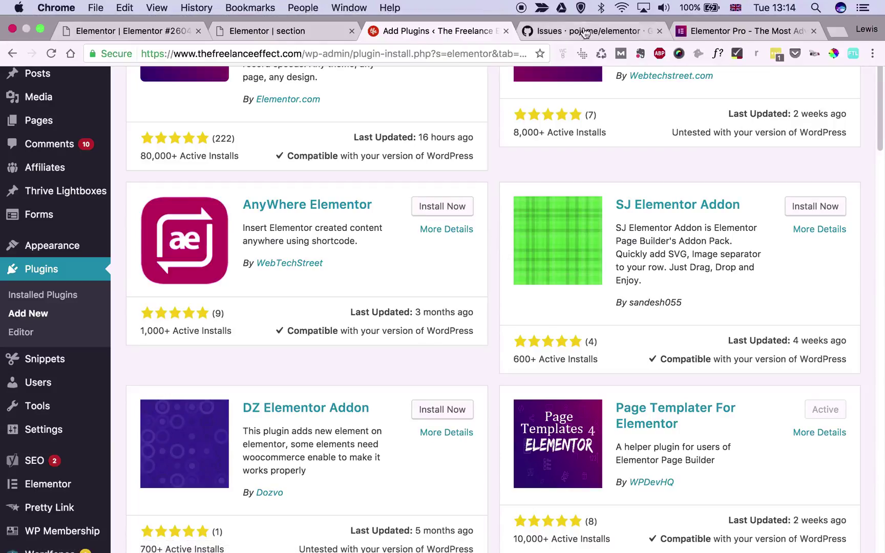
left_click(609, 33)
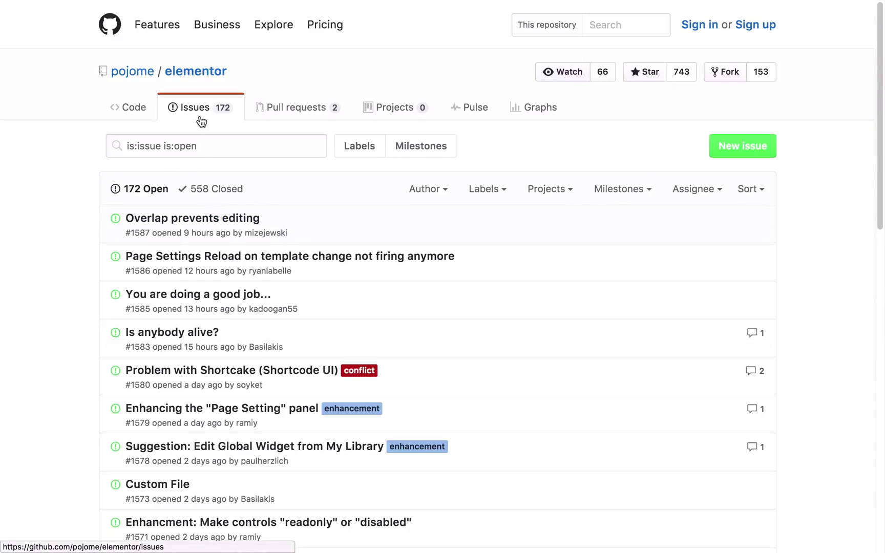
scroll(203, 429, "down", 5)
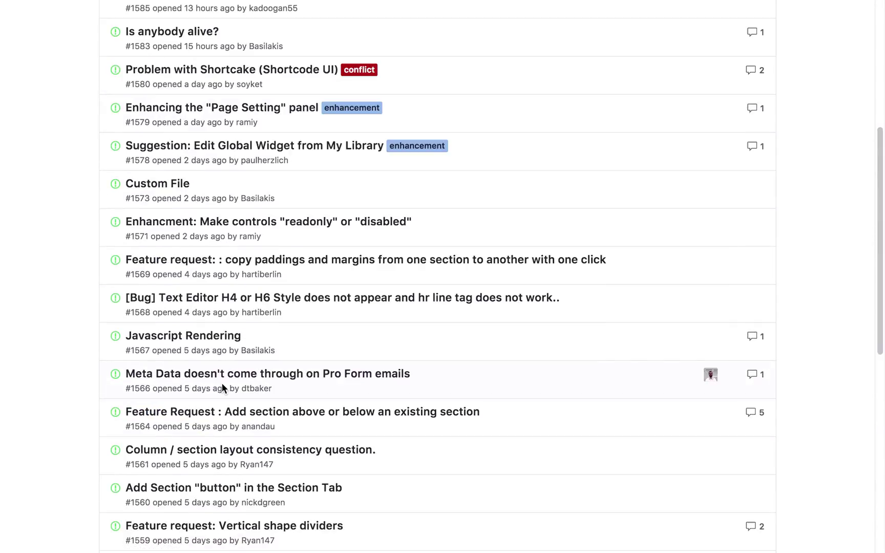